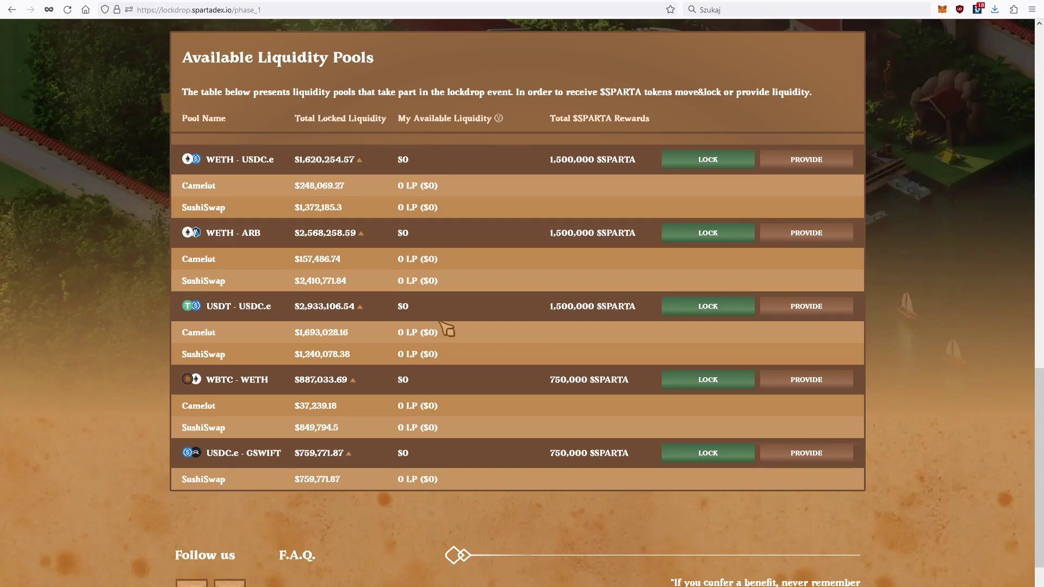
Step: Open the external page for providing liquidity to the USDT - USDC.e pool
{"action": "left_click", "coordinate": [833, 308]}
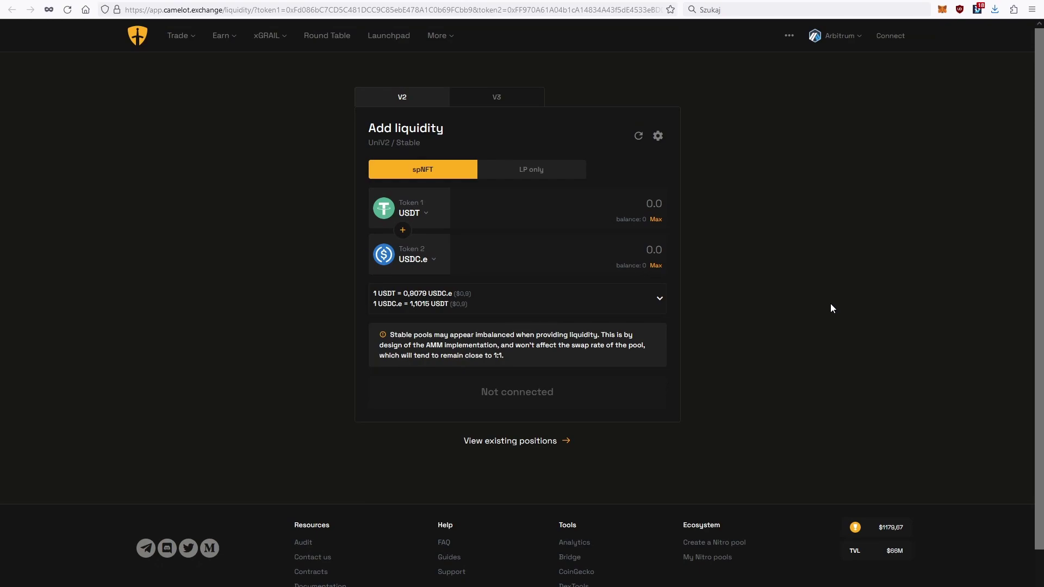
{"action": "type", "text": "20"}
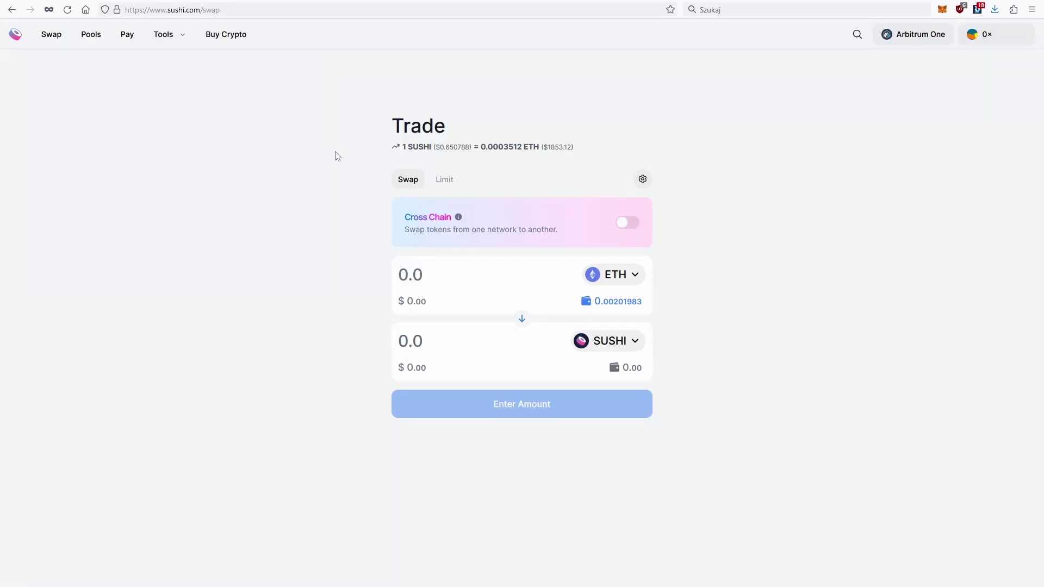
Step: Go to Sushi's liquidity pools and start creating a V2 position
{"action": "left_click", "coordinate": [97, 45]}
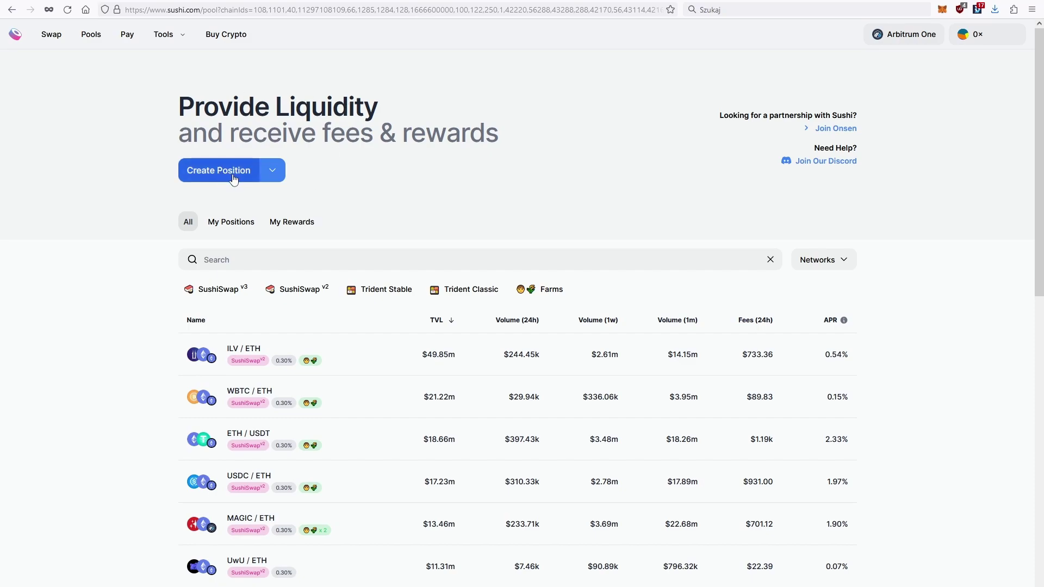
{"action": "left_click", "coordinate": [271, 172]}
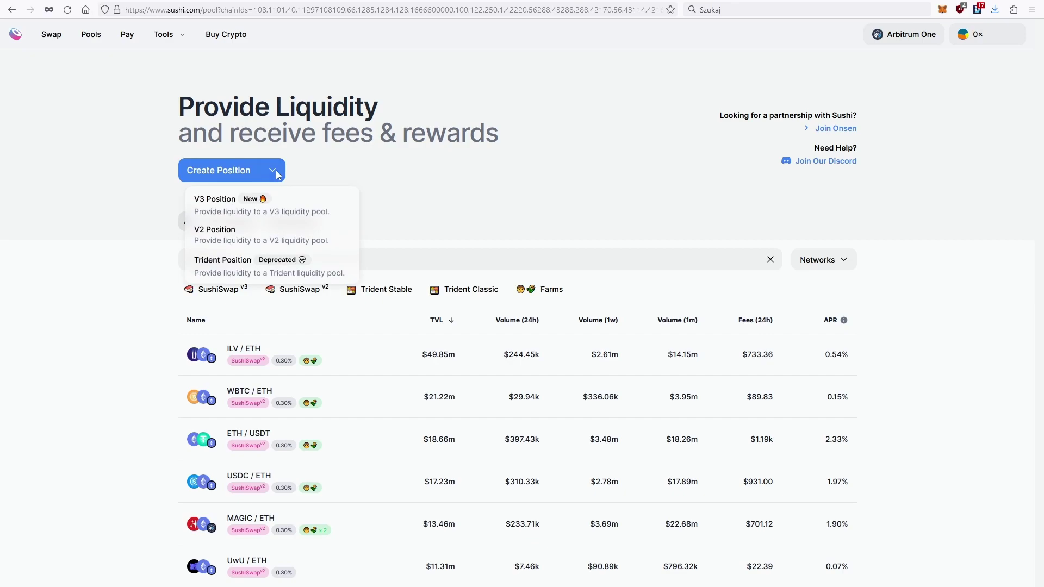
{"action": "left_click", "coordinate": [273, 237]}
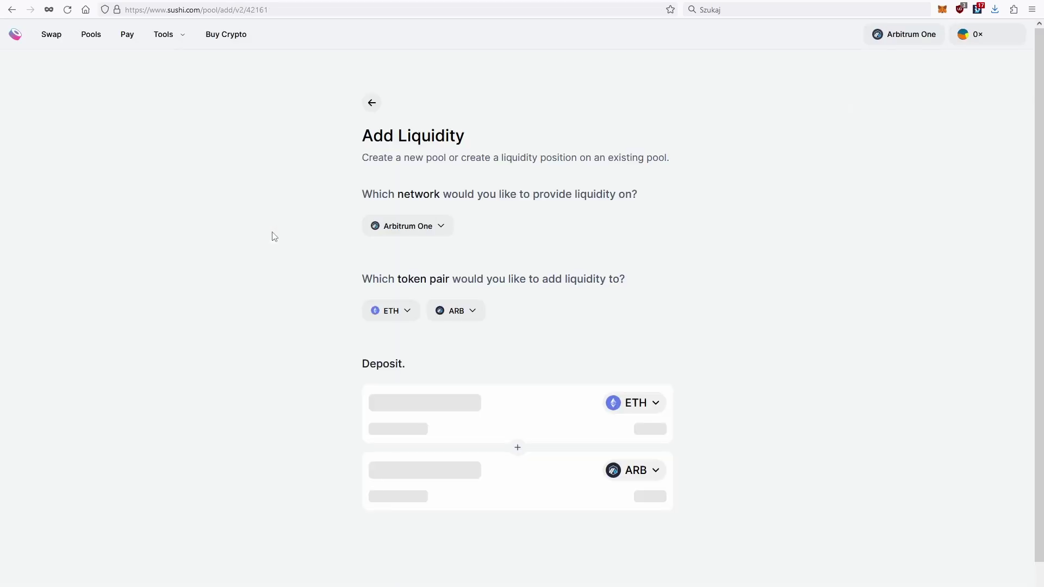
Step: Check the network choices, keep Arbitrum One, and set the token pair to USDC.e and USDT
{"action": "left_click", "coordinate": [445, 227]}
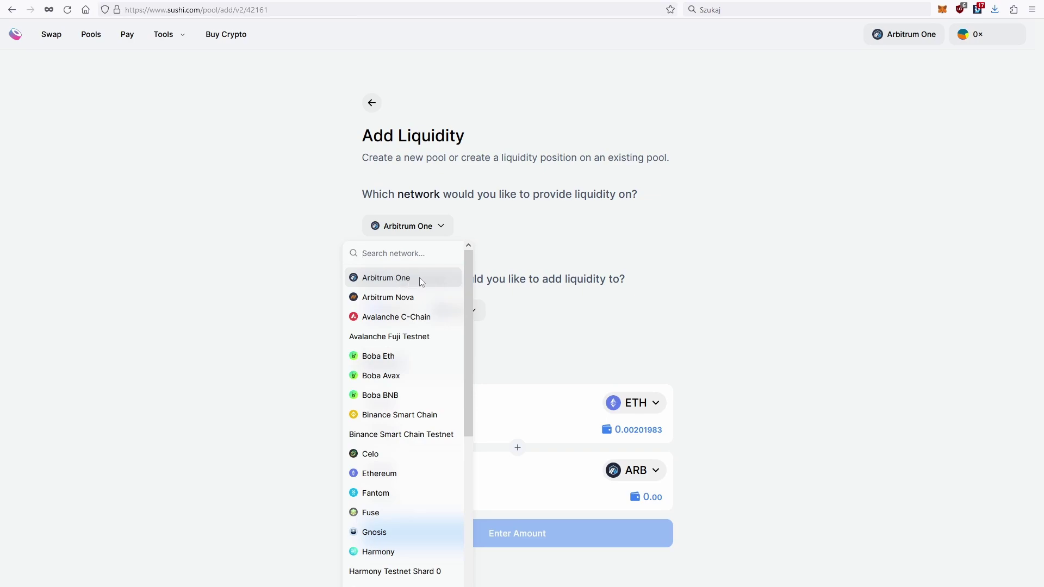
{"action": "left_click", "coordinate": [532, 232]}
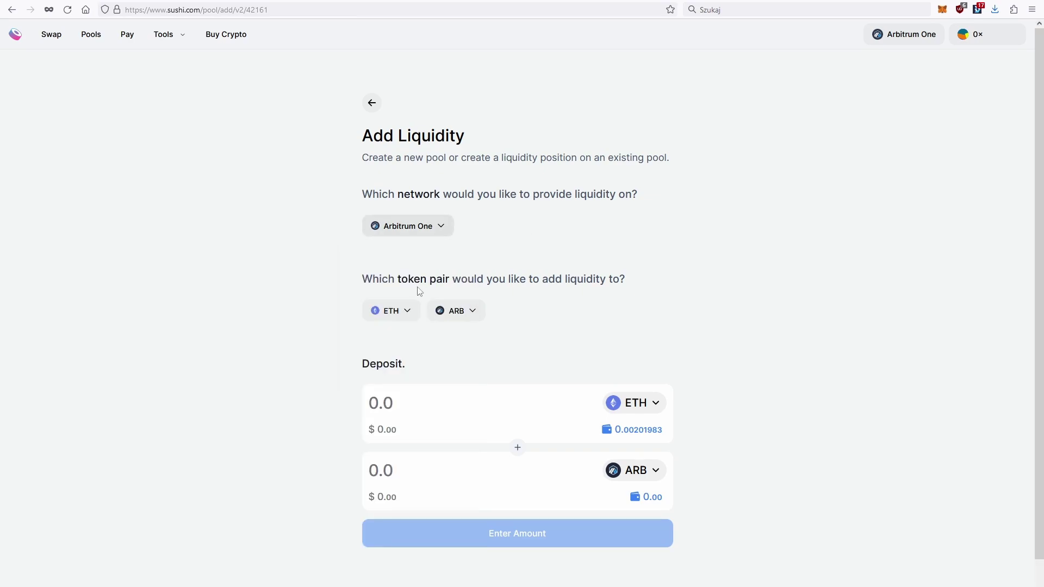
{"action": "left_click", "coordinate": [408, 314]}
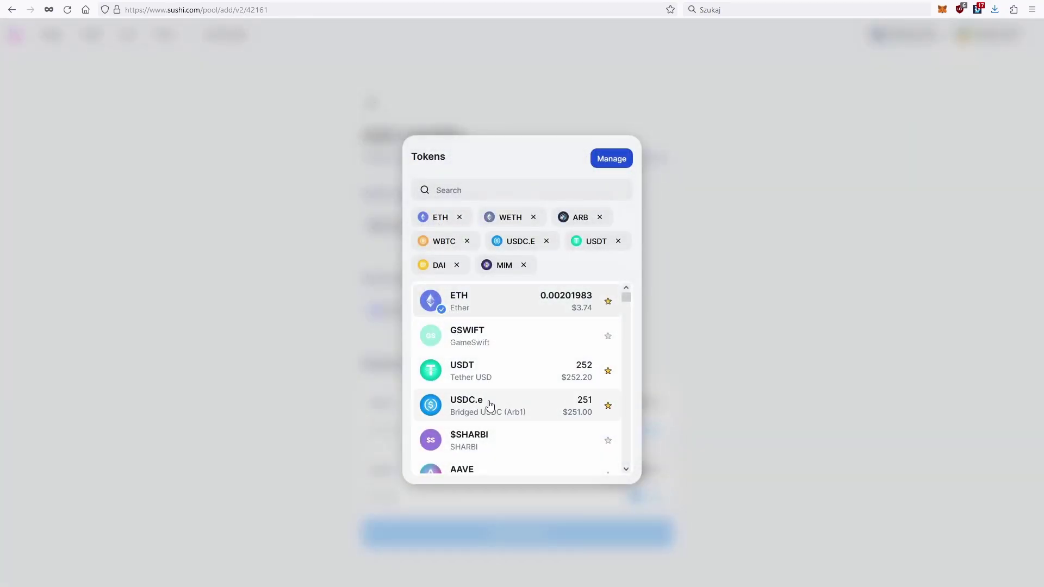
{"action": "left_click", "coordinate": [531, 412]}
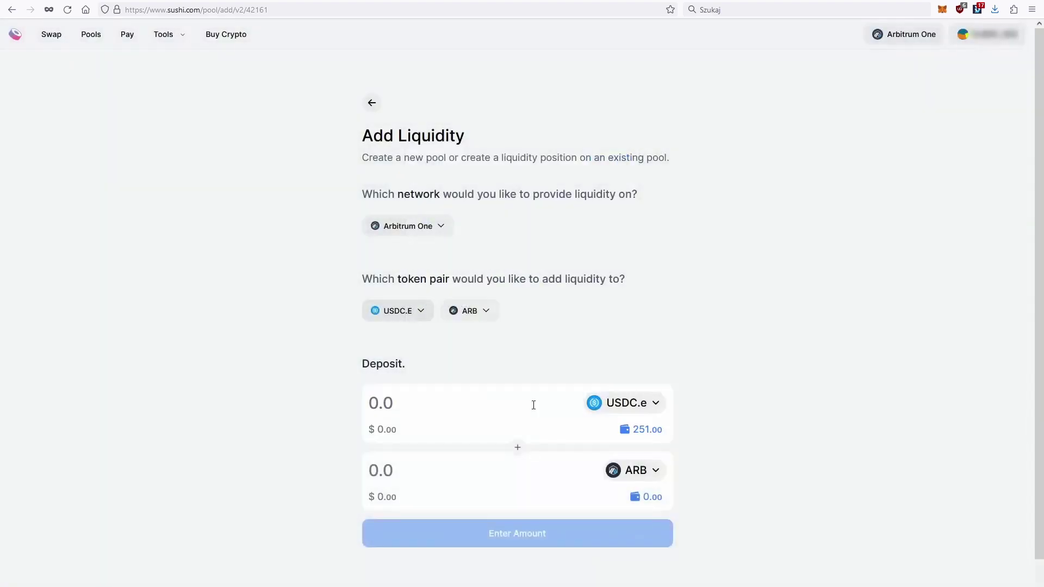
{"action": "left_click", "coordinate": [485, 312]}
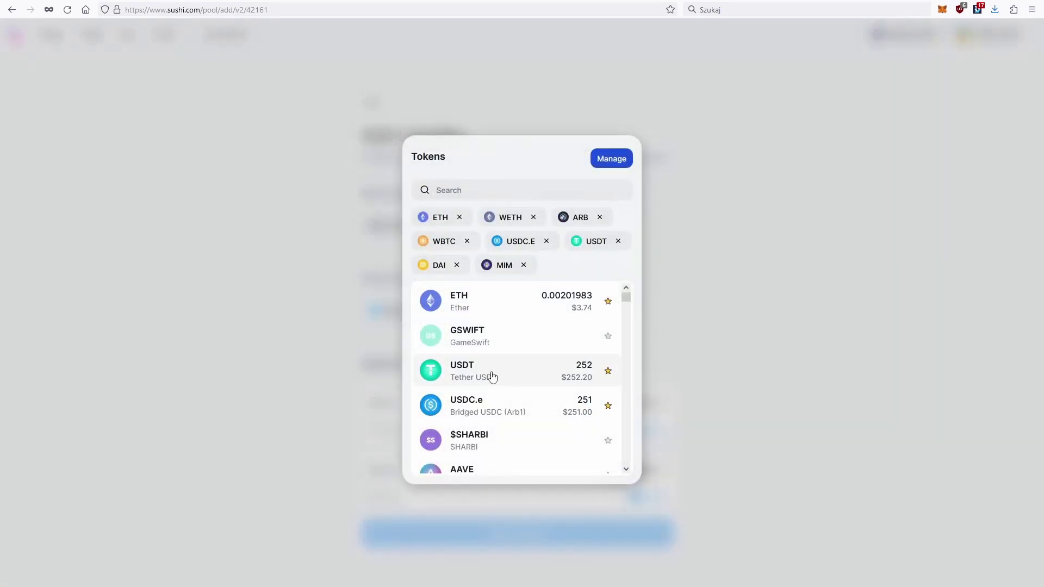
{"action": "left_click", "coordinate": [516, 374]}
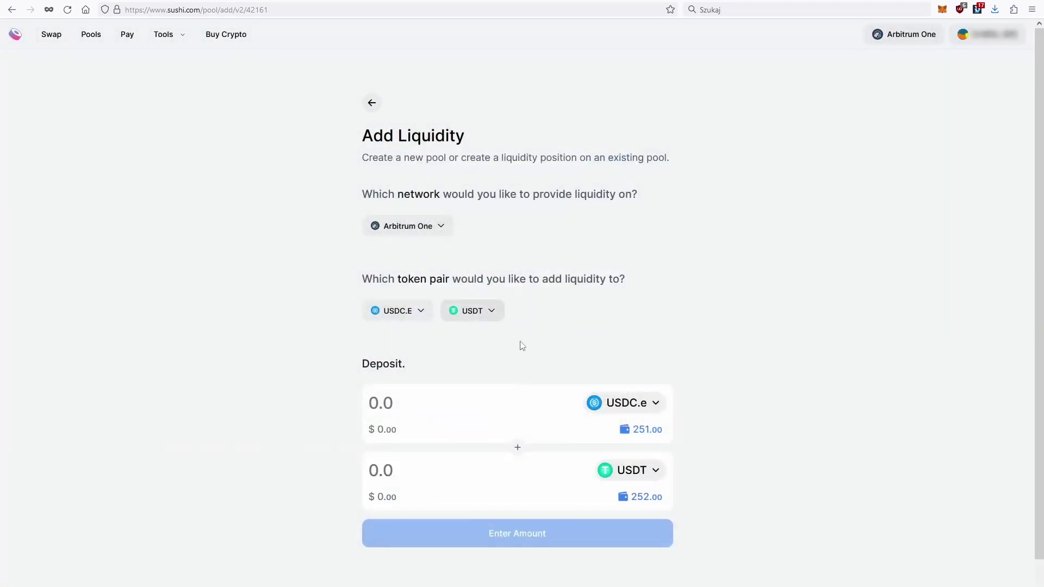
Step: Set the USDC.e deposit to the full wallet balance of 251
{"action": "left_click", "coordinate": [409, 407]}
{"action": "type", "text": "20"}
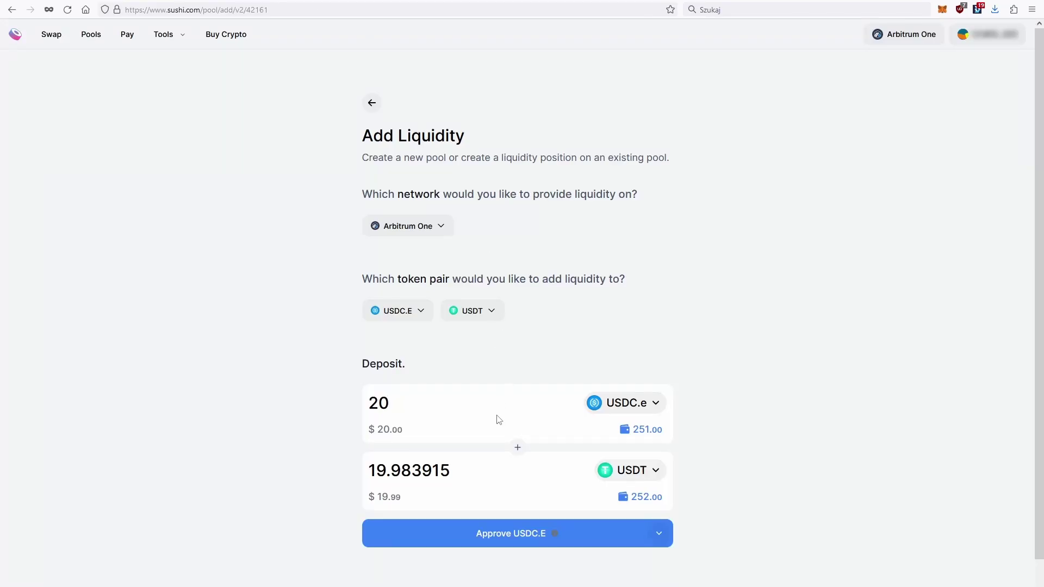
{"action": "left_click", "coordinate": [646, 430]}
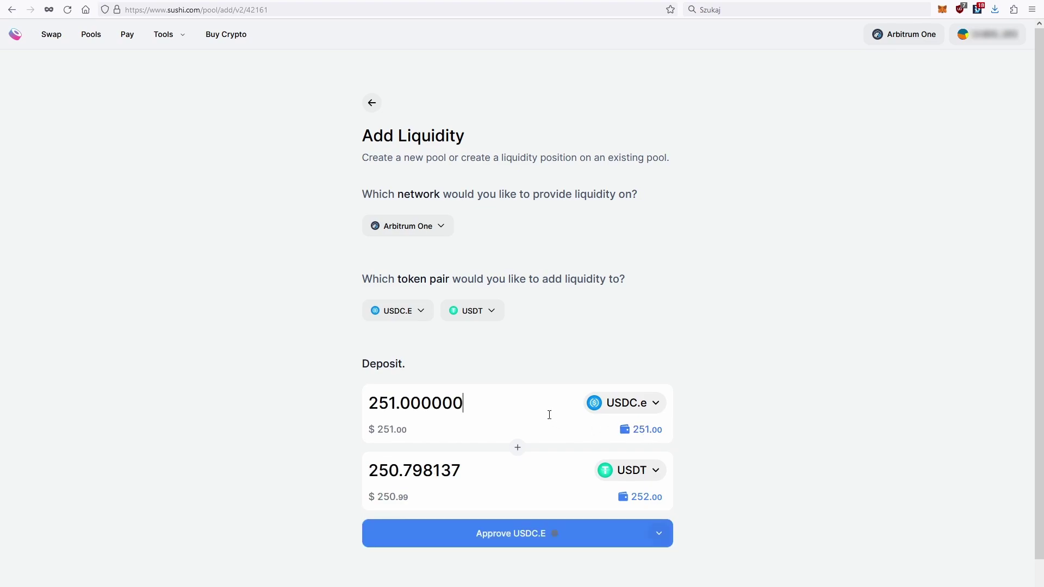
Step: Approve USDC.e spending in the wallet with the default custom spending cap of 251 USDC
{"action": "scroll", "coordinate": [547, 408], "scroll_direction": "down", "scroll_amount": 1}
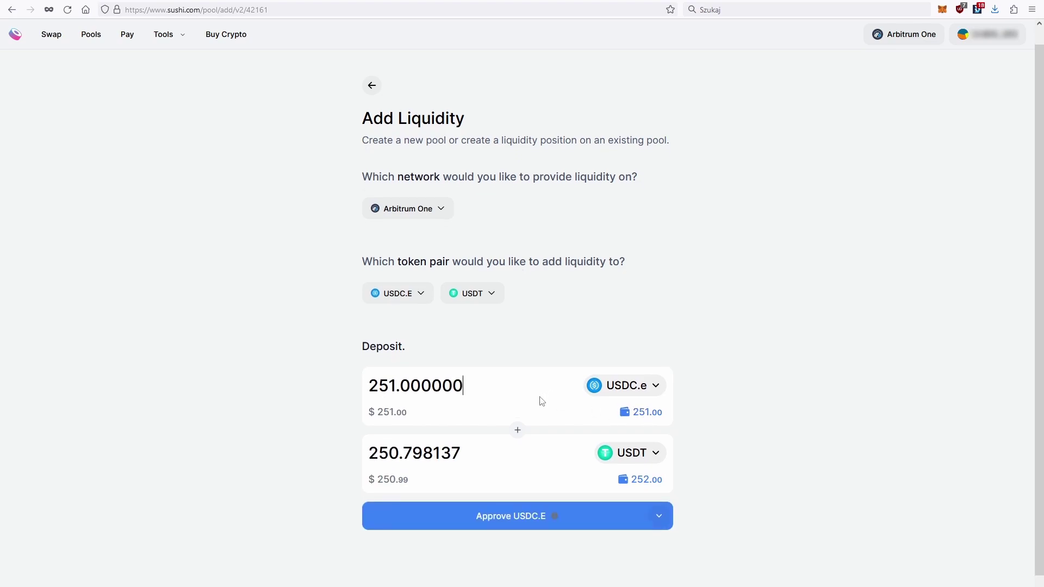
{"action": "left_click", "coordinate": [583, 506]}
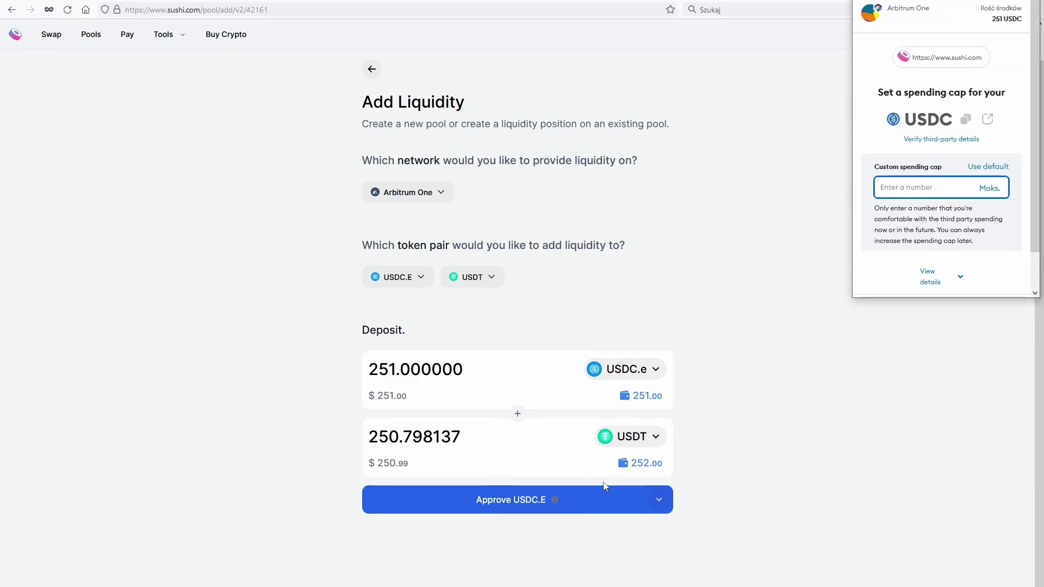
{"action": "left_click", "coordinate": [999, 172]}
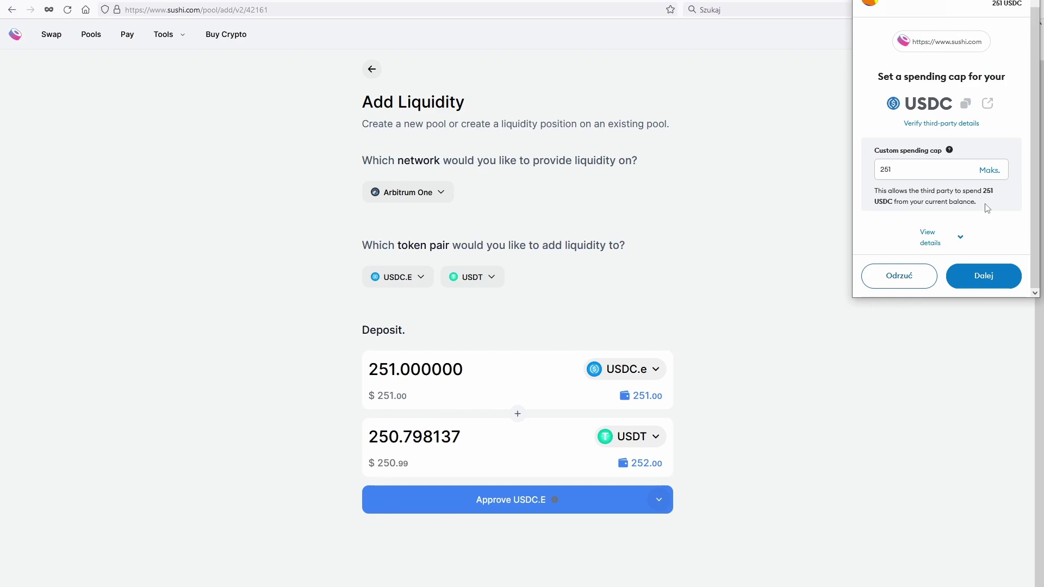
{"action": "left_click", "coordinate": [984, 277]}
{"action": "scroll", "coordinate": [994, 258], "scroll_direction": "down", "scroll_amount": 1}
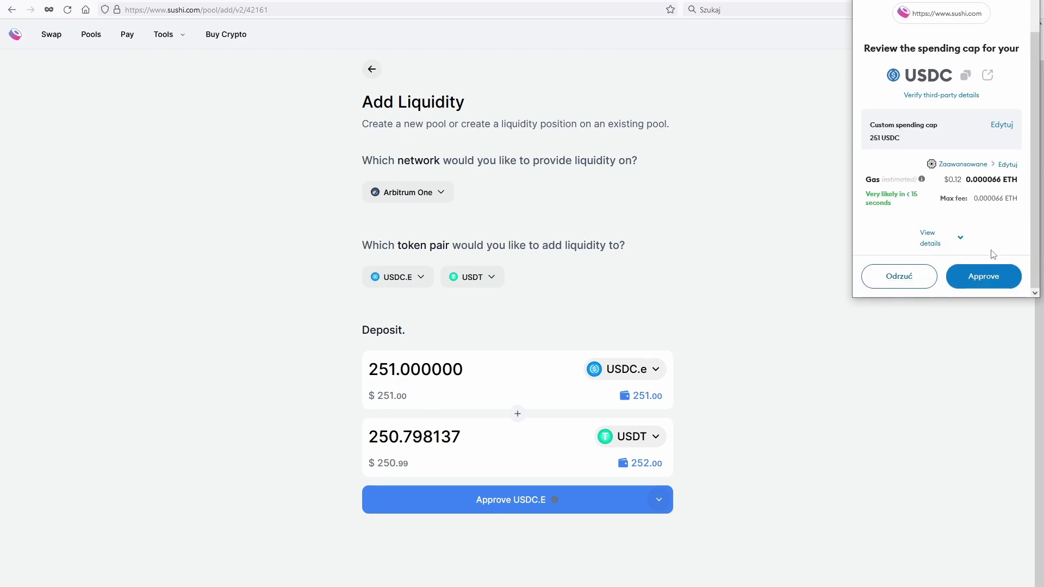
{"action": "left_click", "coordinate": [993, 281]}
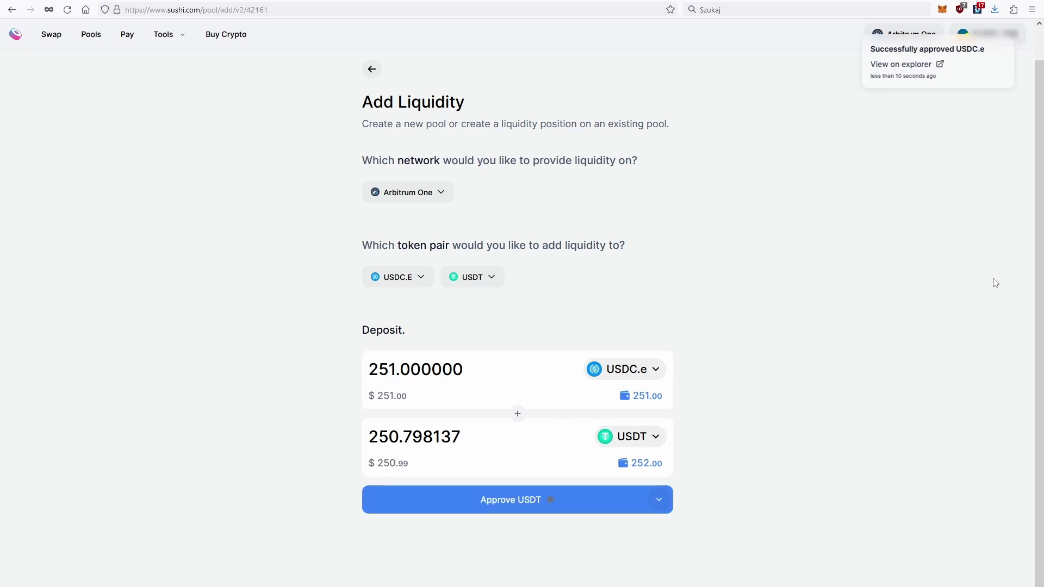
Step: Approve USDT spending in the wallet with a custom spending cap of 251 USDT
{"action": "left_click", "coordinate": [602, 504]}
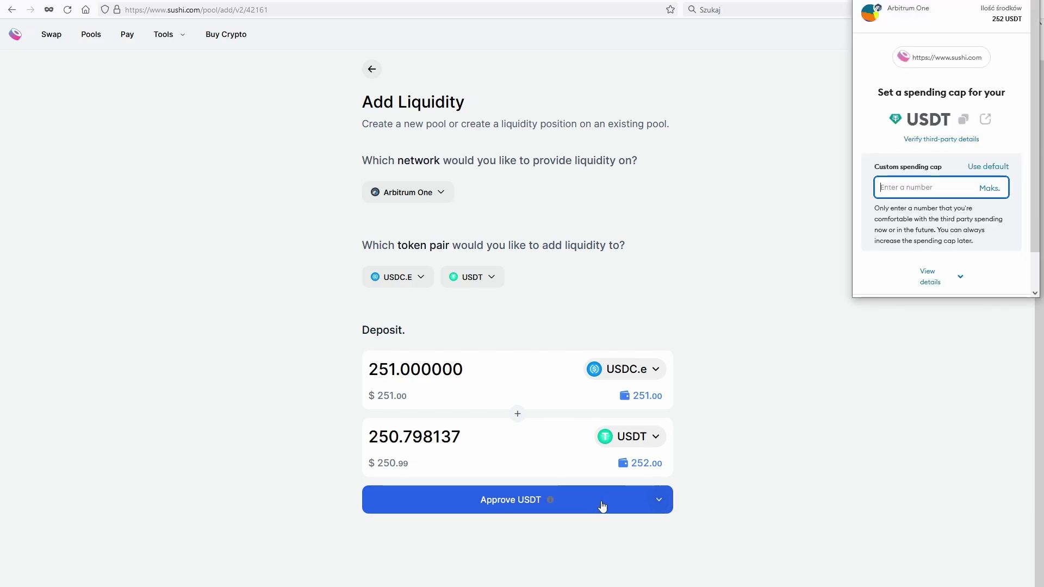
{"action": "left_click", "coordinate": [989, 172]}
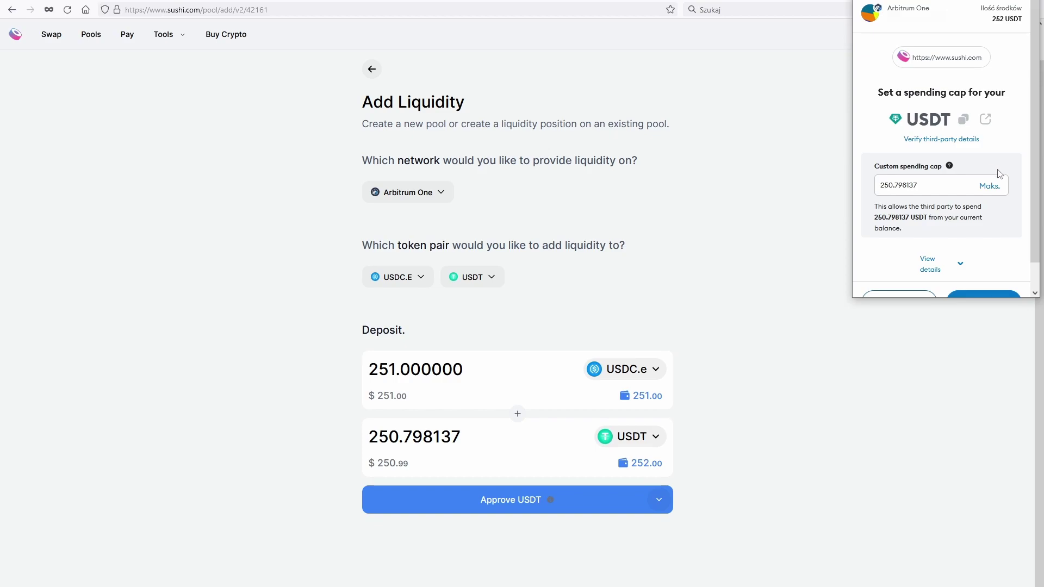
{"action": "double_click", "coordinate": [888, 187]}
{"action": "type", "text": "251"}
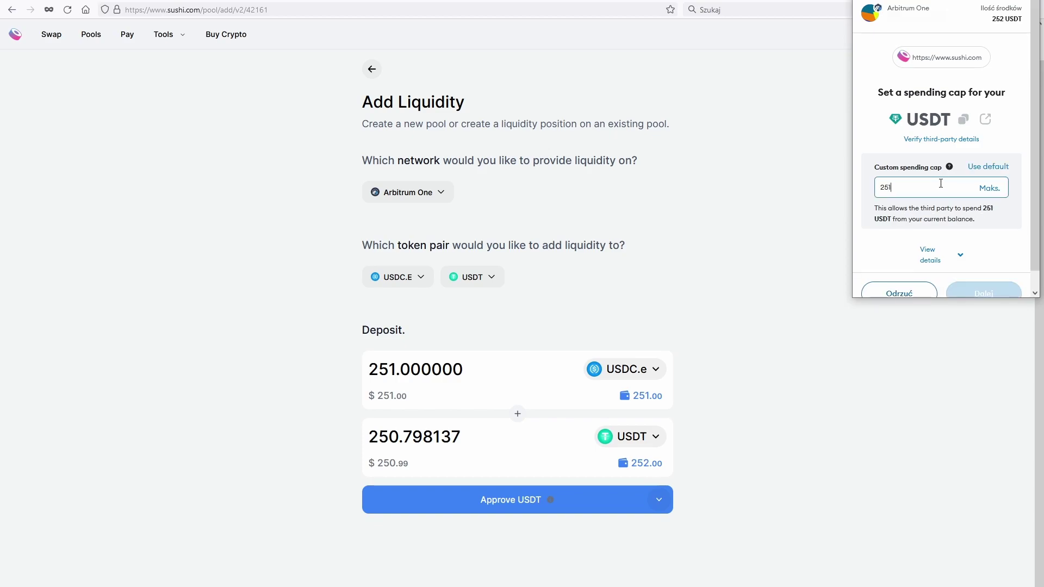
{"action": "scroll", "coordinate": [943, 184], "scroll_direction": "down", "scroll_amount": 1}
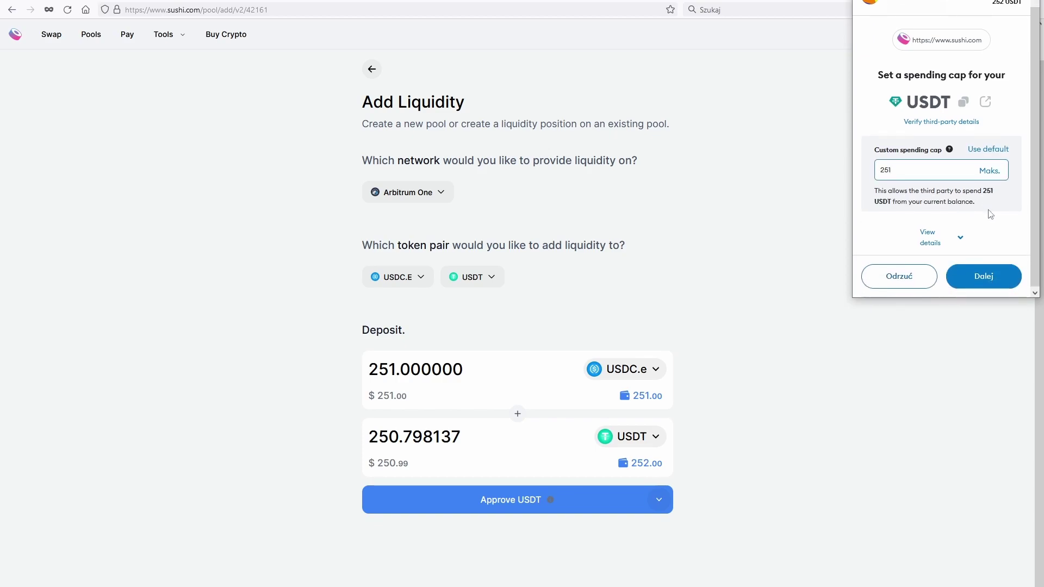
{"action": "left_click", "coordinate": [982, 280]}
{"action": "scroll", "coordinate": [982, 282], "scroll_direction": "down", "scroll_amount": 1}
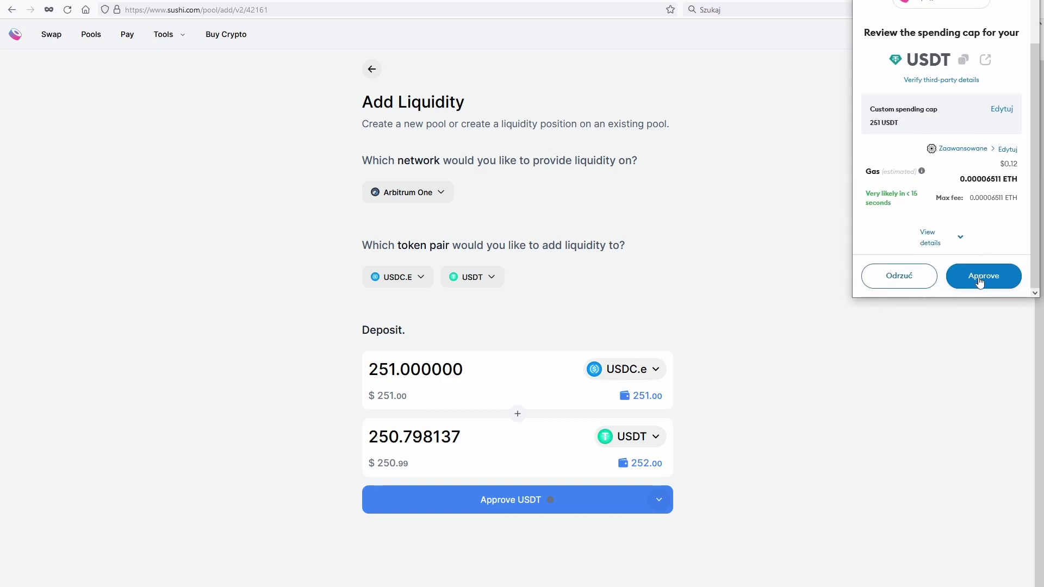
{"action": "left_click", "coordinate": [982, 277]}
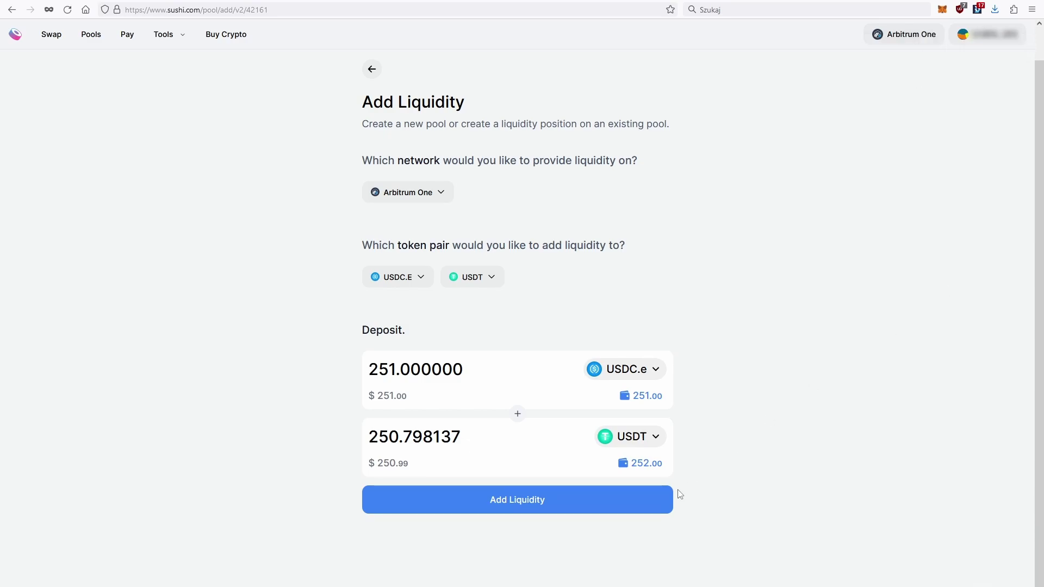
Step: Add the USDC.e and USDT liquidity and confirm the wallet transaction with the Low gas option
{"action": "left_click", "coordinate": [577, 507]}
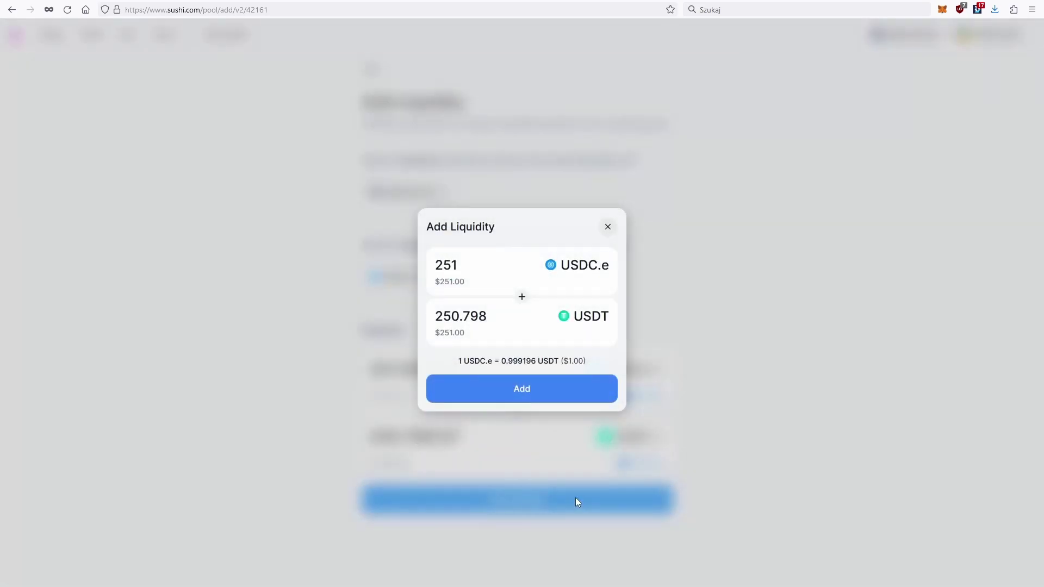
{"action": "left_click", "coordinate": [573, 387]}
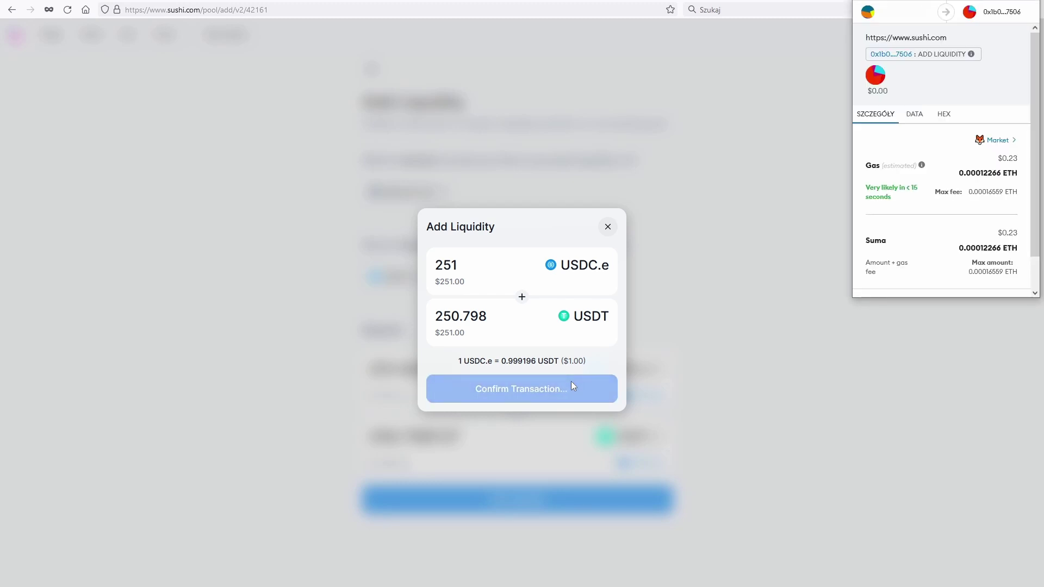
{"action": "left_click", "coordinate": [999, 140]}
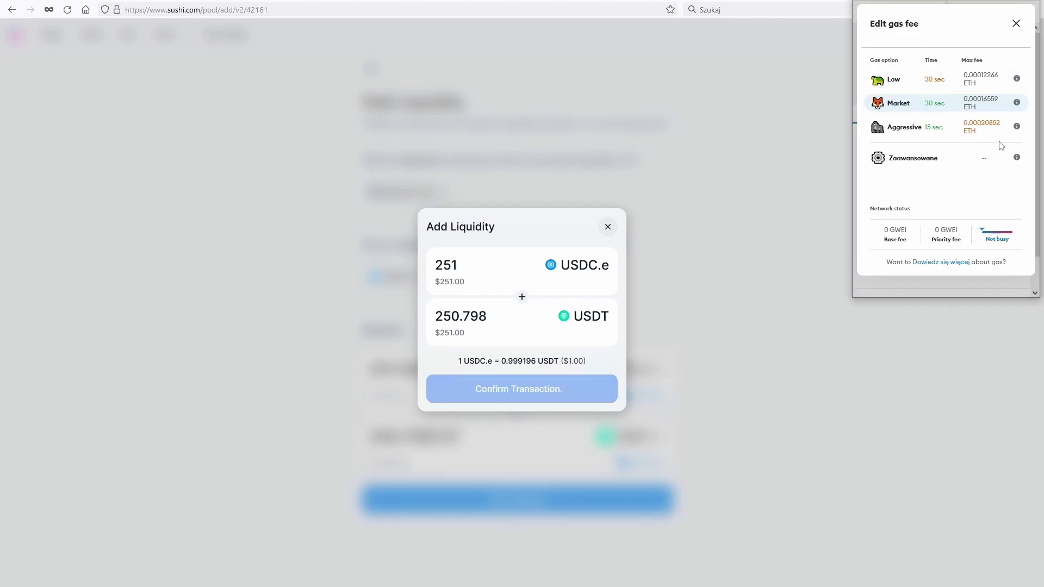
{"action": "left_click", "coordinate": [929, 78]}
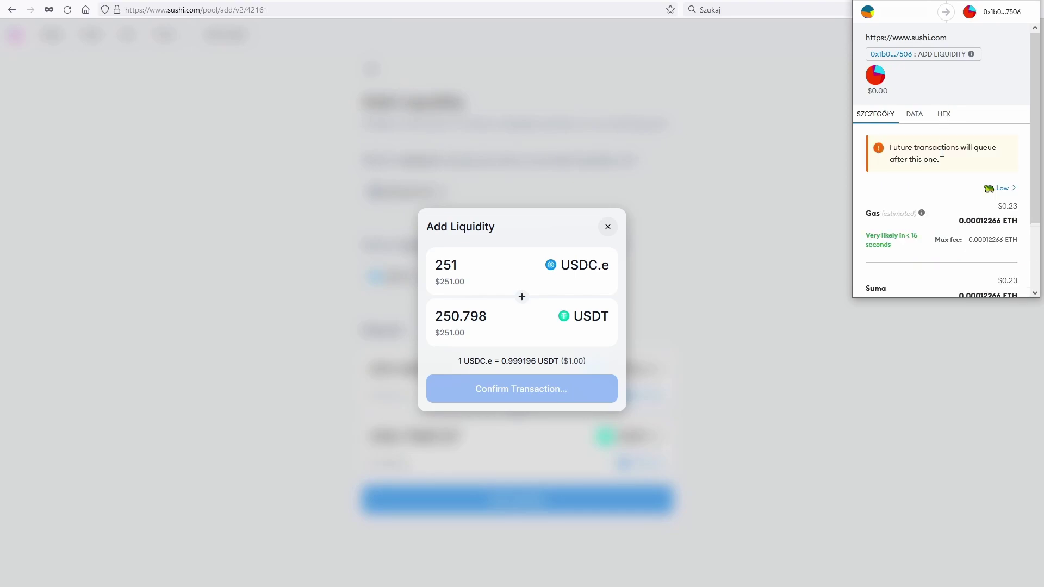
{"action": "scroll", "coordinate": [947, 182], "scroll_direction": "down", "scroll_amount": 3}
{"action": "left_click", "coordinate": [986, 277]}
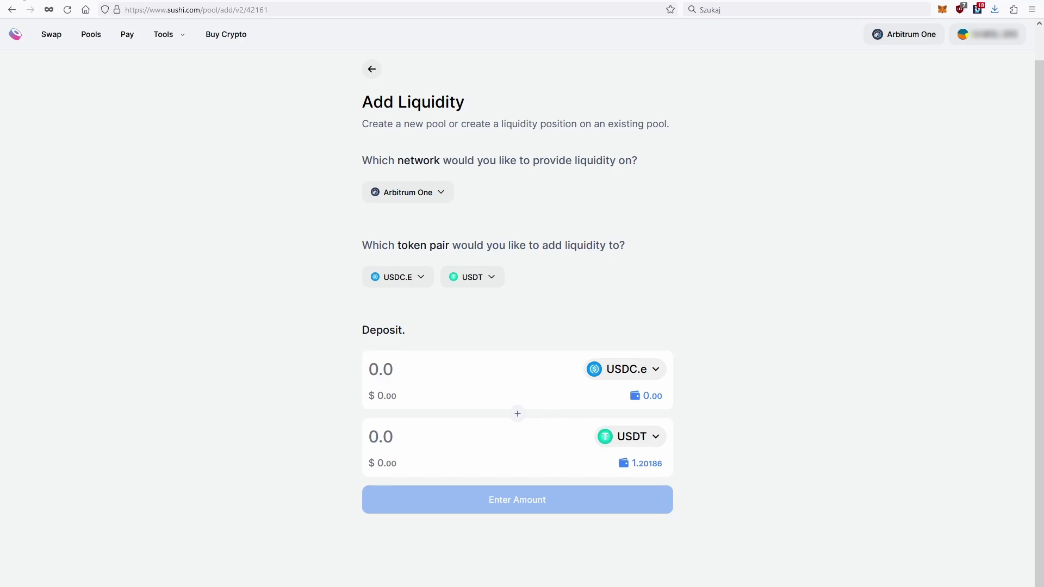
Step: Switch to the SpartaDEX lockdrop page and open the LP token lock form for the USDT - USDC.e pool
{"action": "key", "text": "ctrl+Tab"}
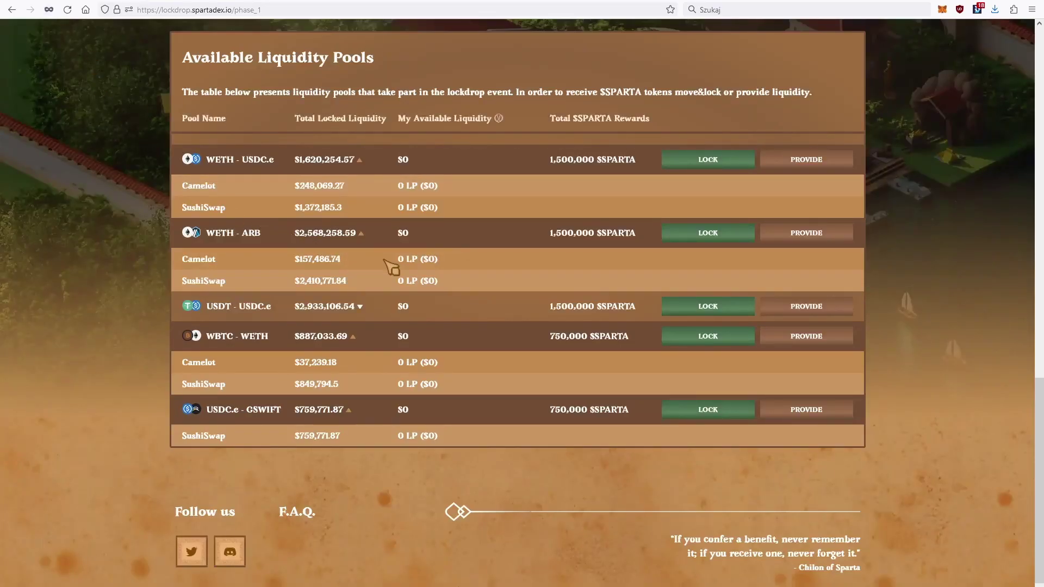
{"action": "left_click", "coordinate": [515, 311]}
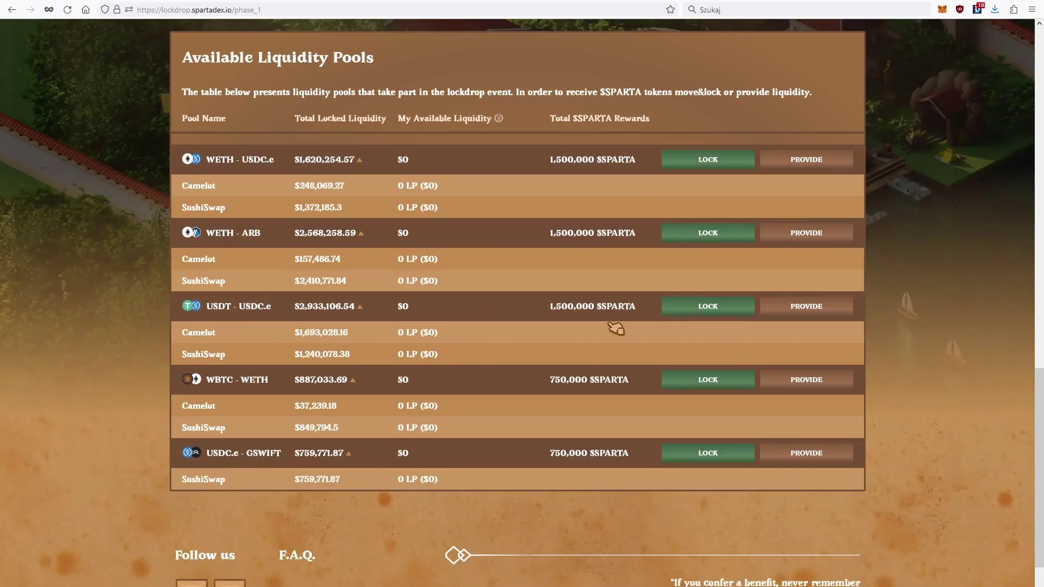
{"action": "left_click", "coordinate": [744, 314]}
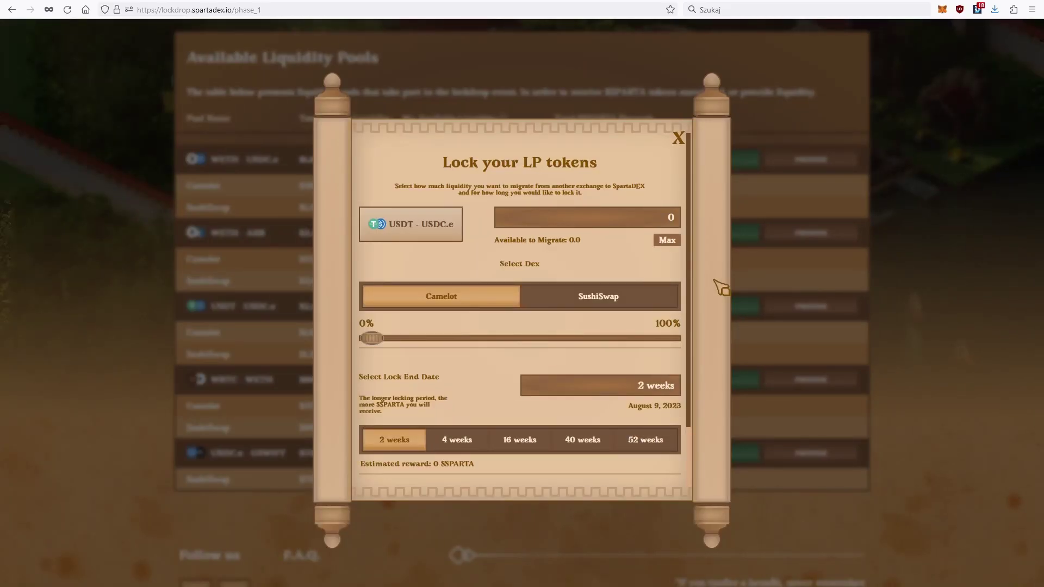
Step: Choose SushiSwap as the source exchange and set the migrated amount to the maximum, 100% of the available LP tokens
{"action": "left_click", "coordinate": [643, 300]}
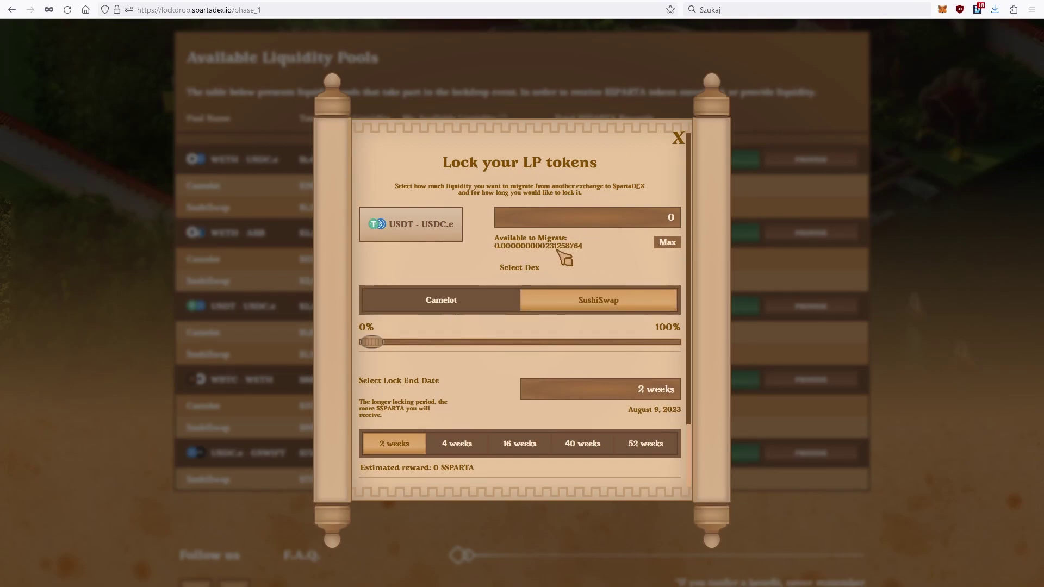
{"action": "left_click", "coordinate": [668, 243]}
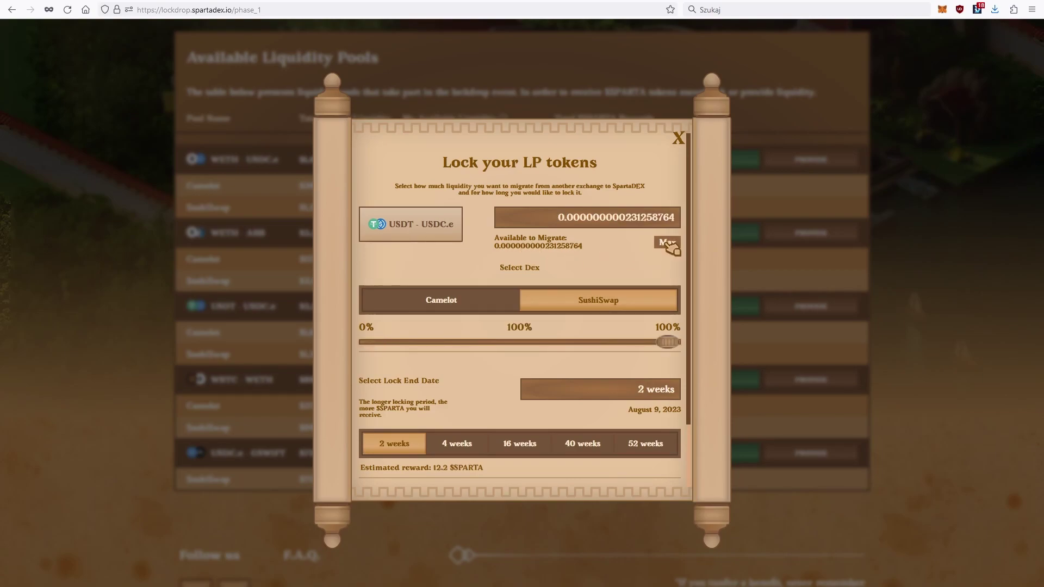
{"action": "left_click_drag", "start_coordinate": [667, 342], "coordinate": [707, 350]}
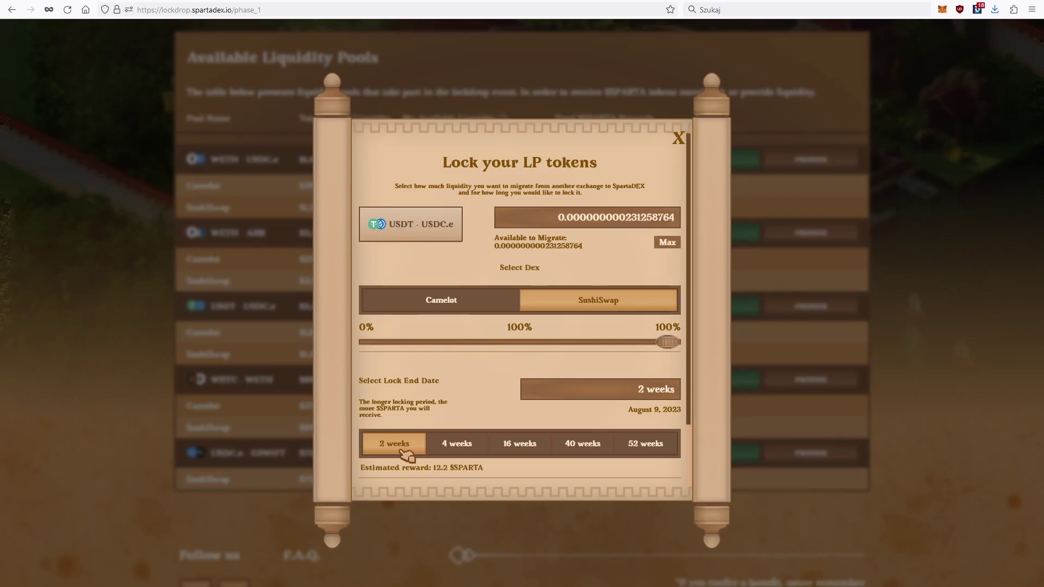
Step: Compare the rewards for 4 and 16 weeks, set the lock period to 40 weeks and proceed with locking the LP tokens
{"action": "left_click", "coordinate": [462, 446]}
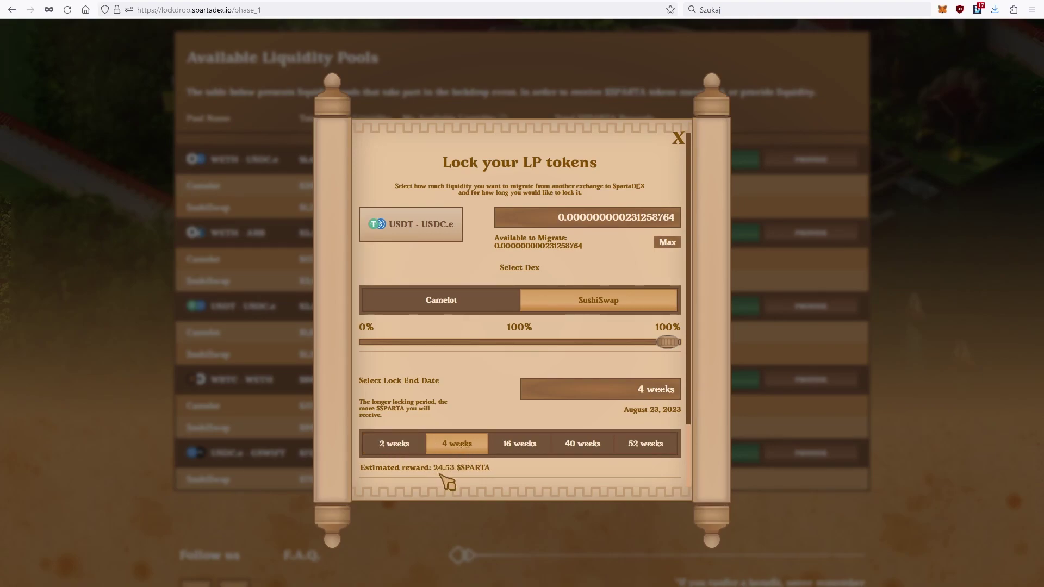
{"action": "left_click", "coordinate": [523, 446]}
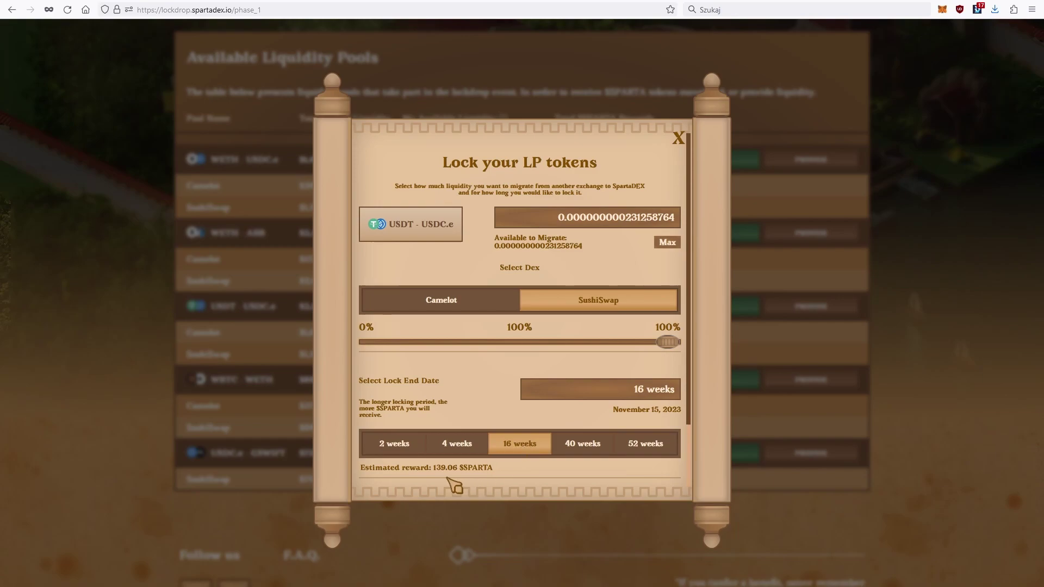
{"action": "left_click", "coordinate": [572, 449]}
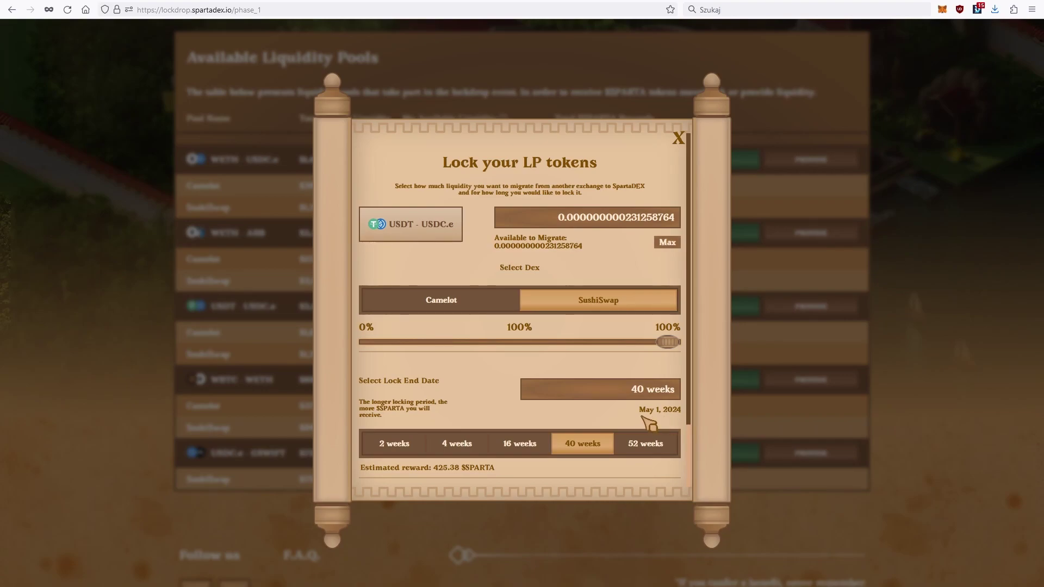
{"action": "scroll", "coordinate": [618, 435], "scroll_direction": "down", "scroll_amount": 2}
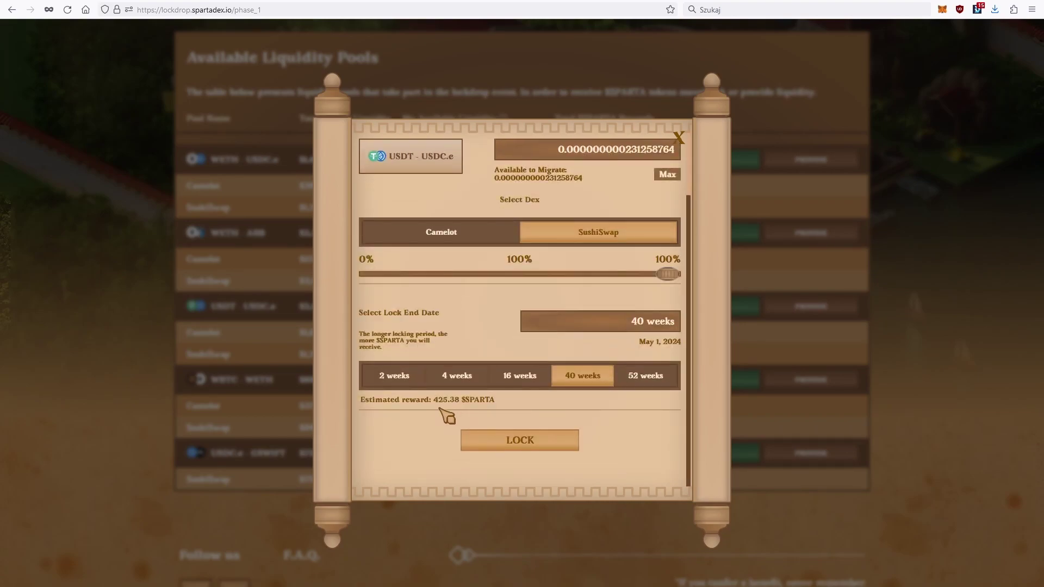
{"action": "left_click", "coordinate": [542, 447]}
Step: Accept all five Lockdrop disclaimers and submit the transaction for approval
{"action": "left_click", "coordinate": [430, 221]}
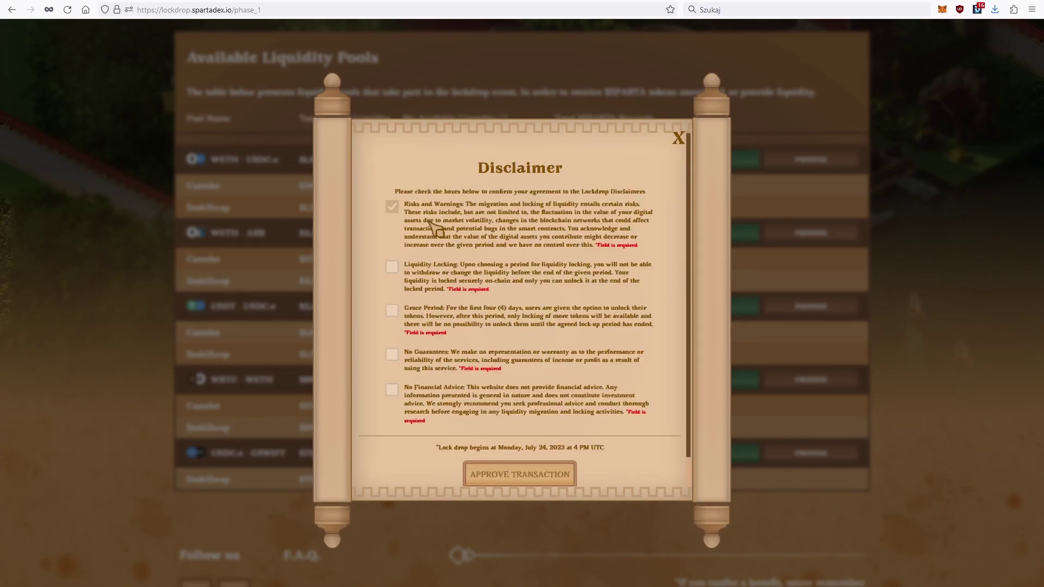
{"action": "left_click", "coordinate": [461, 294]}
{"action": "left_click", "coordinate": [479, 334]}
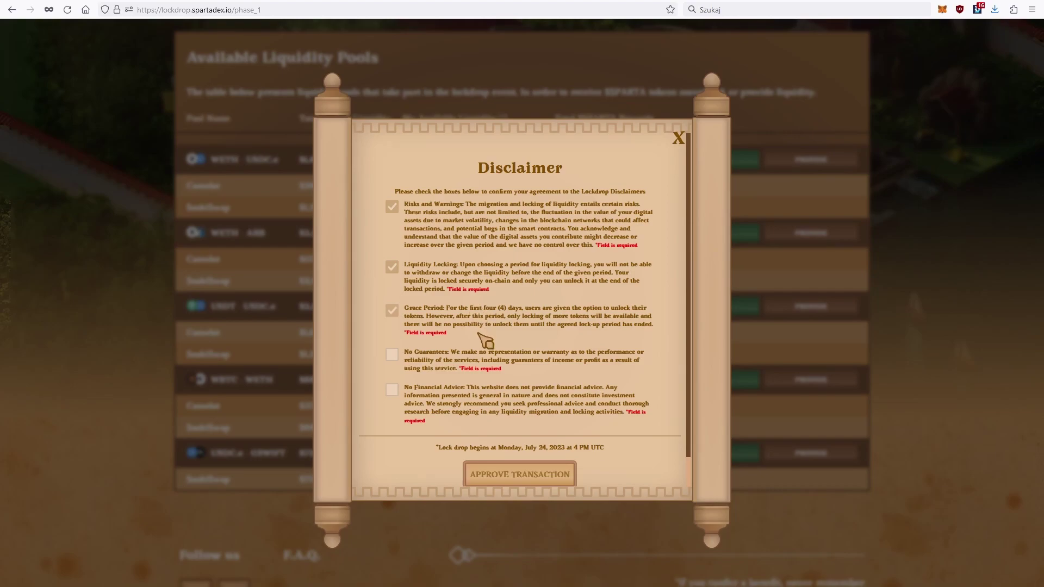
{"action": "left_click", "coordinate": [512, 370]}
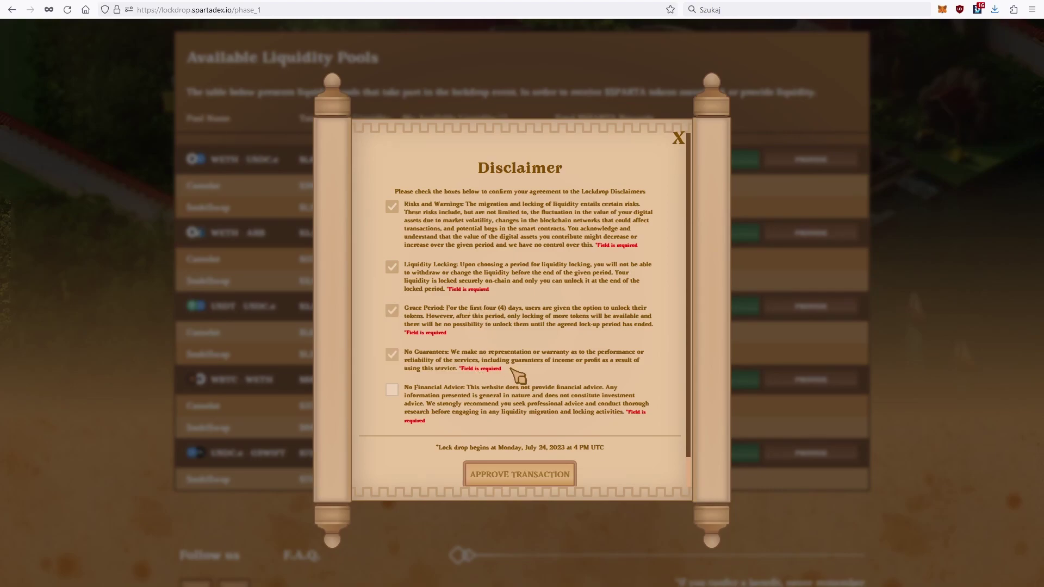
{"action": "left_click", "coordinate": [481, 420]}
{"action": "scroll", "coordinate": [481, 421], "scroll_direction": "down", "scroll_amount": 1}
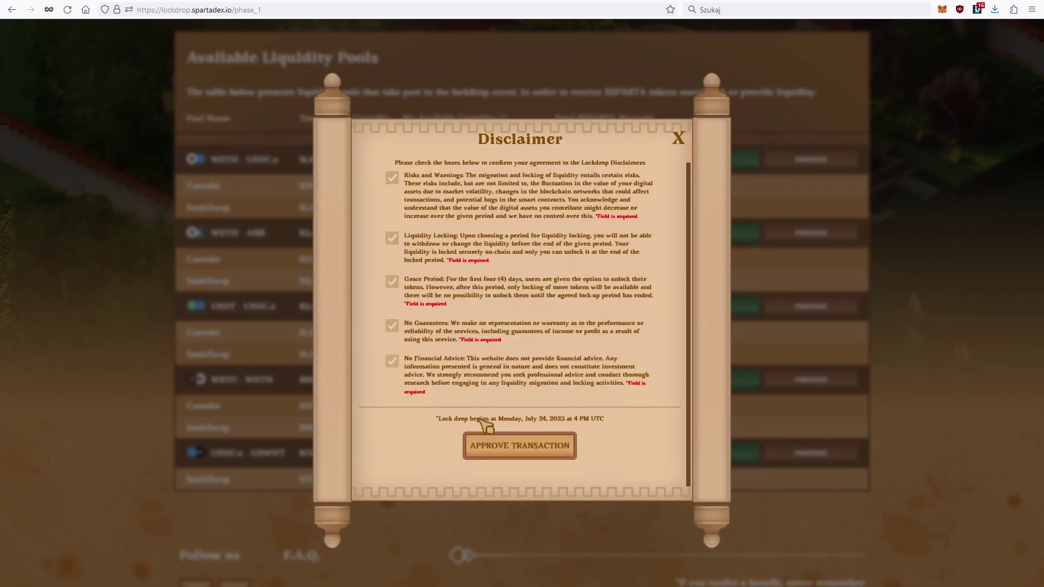
{"action": "left_click", "coordinate": [546, 452]}
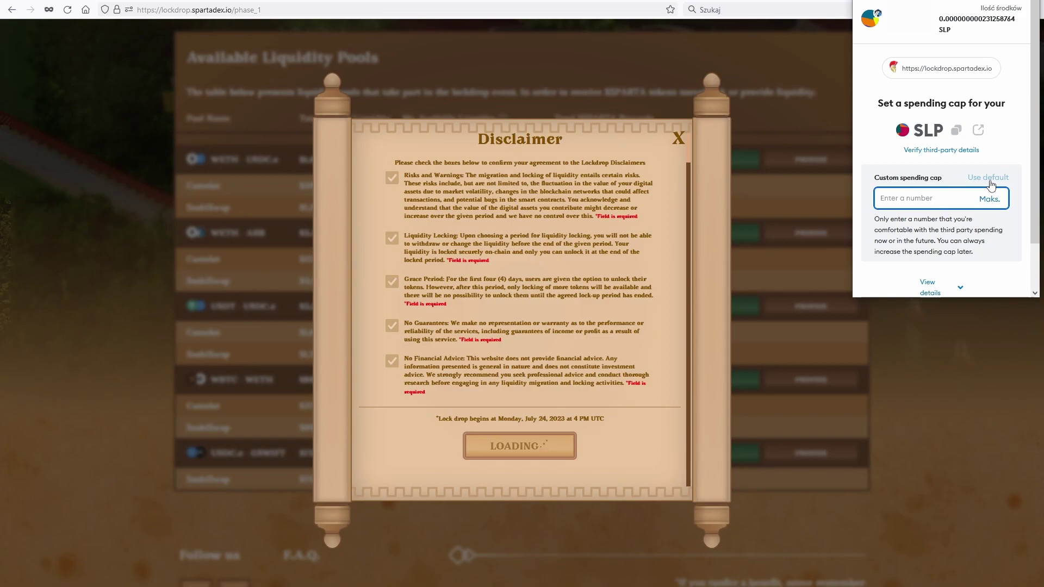
Step: Approve SLP spending in the wallet with the default spending cap of 0.000000000231258764 SLP
{"action": "left_click", "coordinate": [989, 178]}
{"action": "scroll", "coordinate": [984, 223], "scroll_direction": "down", "scroll_amount": 1}
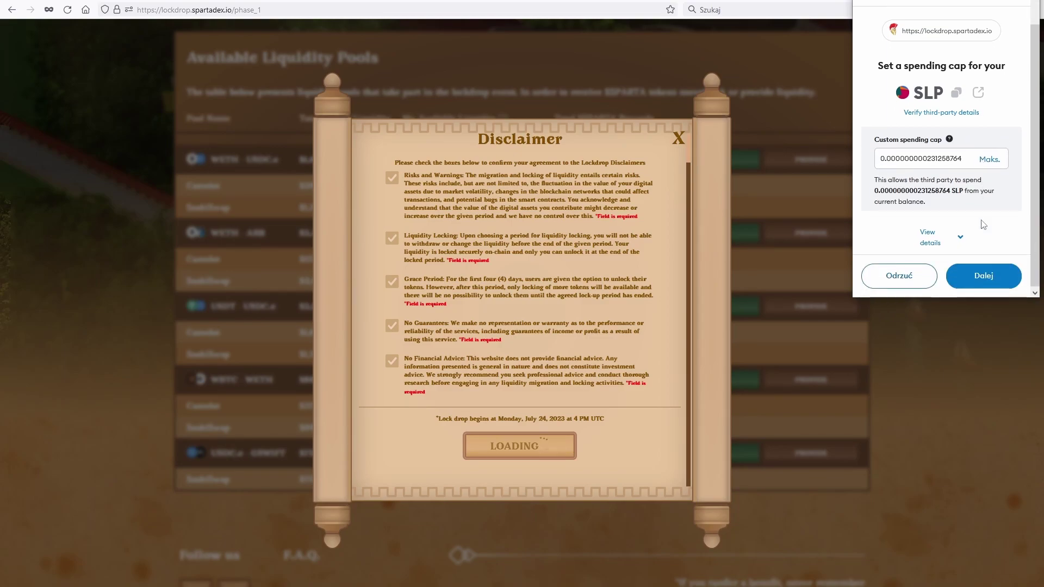
{"action": "left_click", "coordinate": [990, 282]}
{"action": "scroll", "coordinate": [990, 283], "scroll_direction": "down", "scroll_amount": 1}
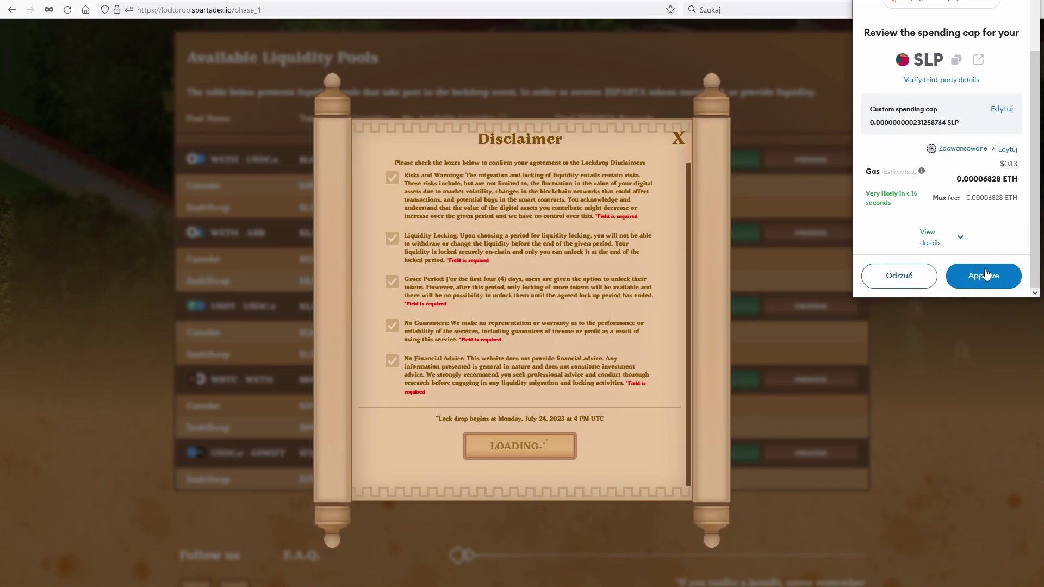
{"action": "left_click", "coordinate": [990, 278]}
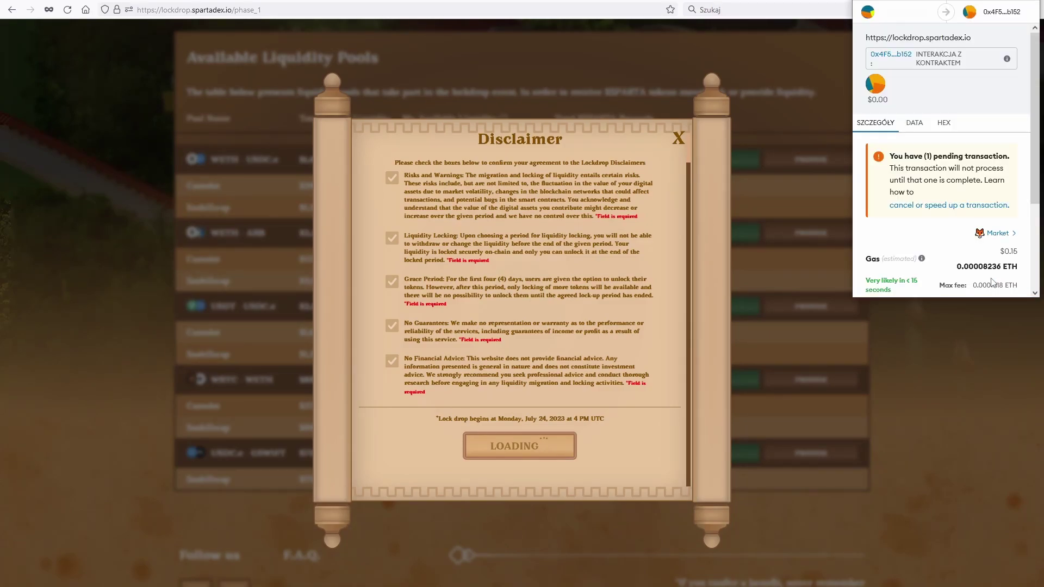
Step: Confirm the lock transaction in the wallet with the Low gas option and acknowledge the success message
{"action": "left_click", "coordinate": [996, 233]}
{"action": "left_click", "coordinate": [928, 80]}
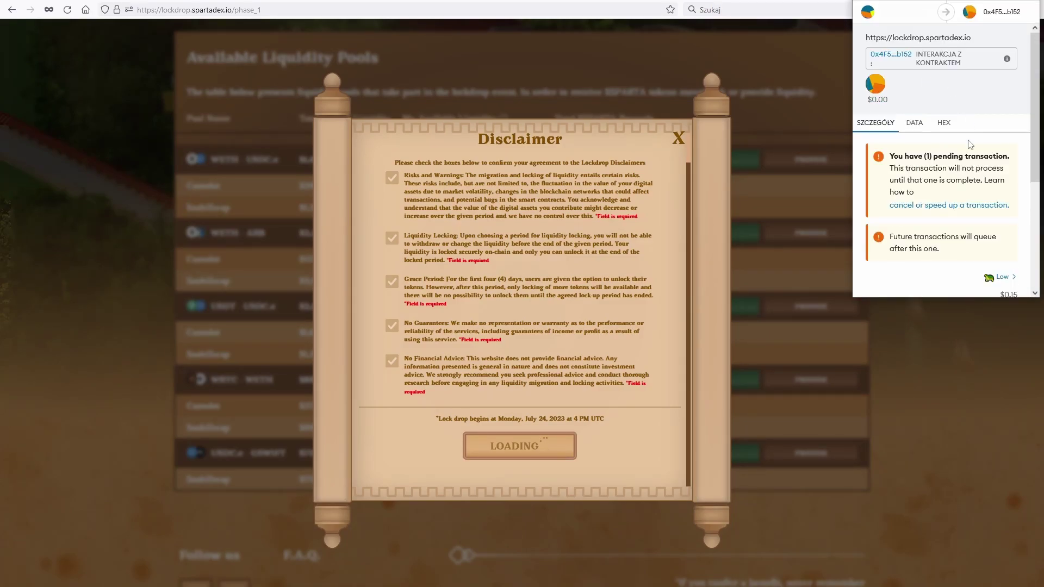
{"action": "scroll", "coordinate": [960, 193], "scroll_direction": "down", "scroll_amount": 2}
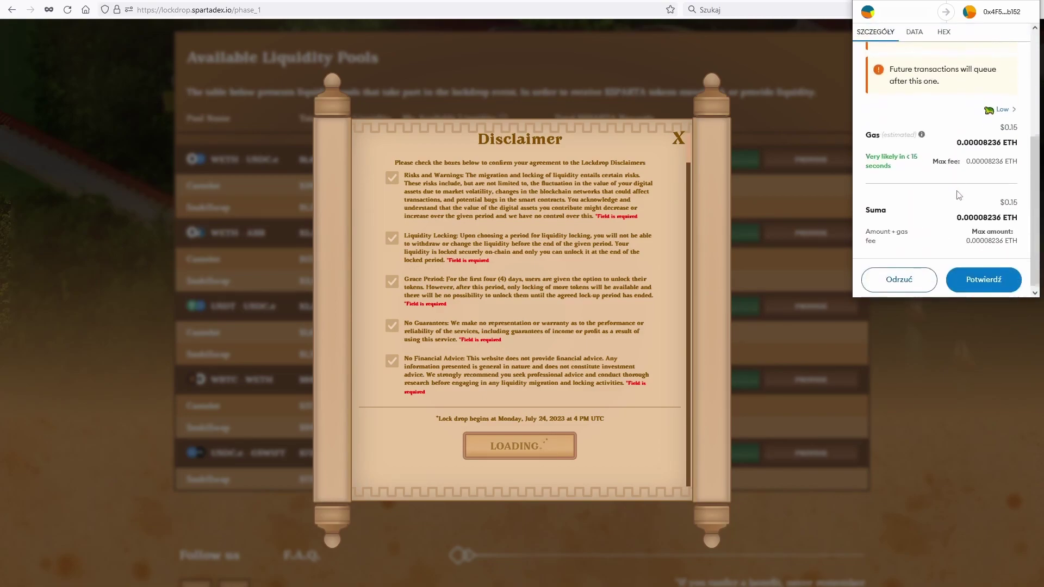
{"action": "left_click", "coordinate": [995, 278]}
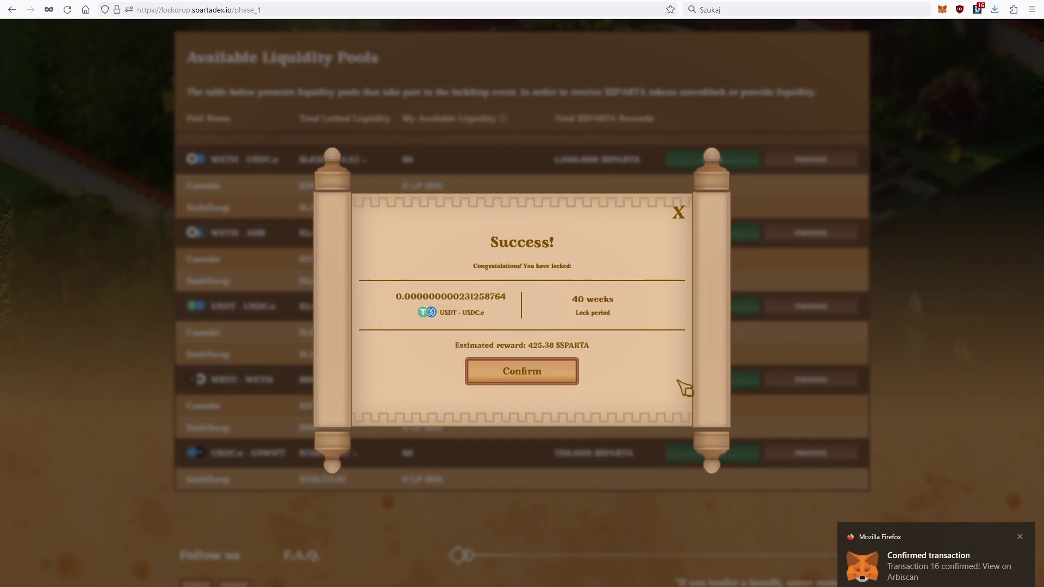
{"action": "left_click", "coordinate": [567, 370]}
Step: Open the claim page of the GameSwift community airdrop and examine the LP amount required for claiming the remaining tokens sooner
{"action": "scroll", "coordinate": [562, 383], "scroll_direction": "up", "scroll_amount": 4}
{"action": "scroll", "coordinate": [562, 382], "scroll_direction": "up", "scroll_amount": 10}
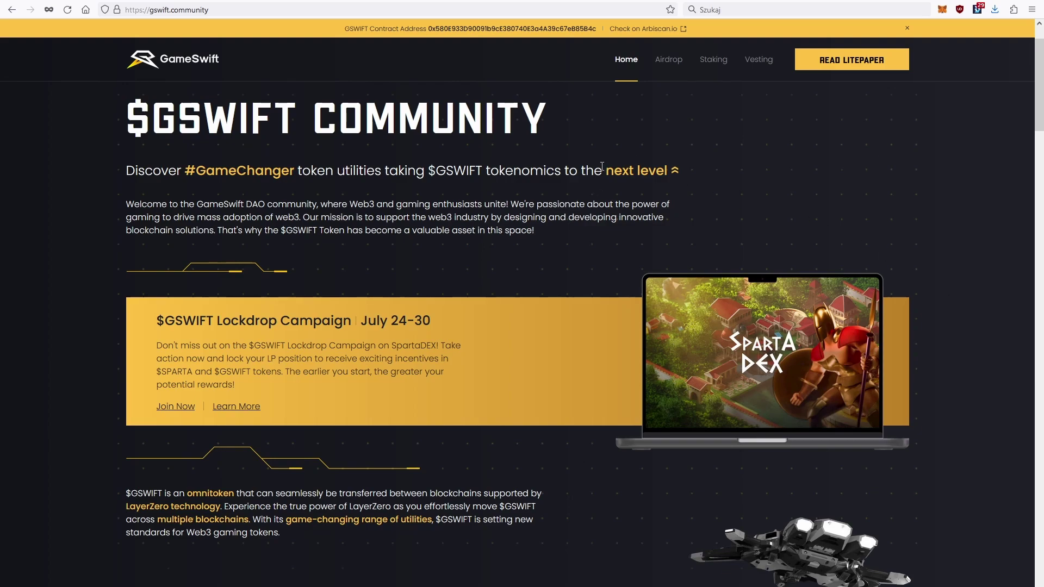
{"action": "left_click", "coordinate": [670, 65]}
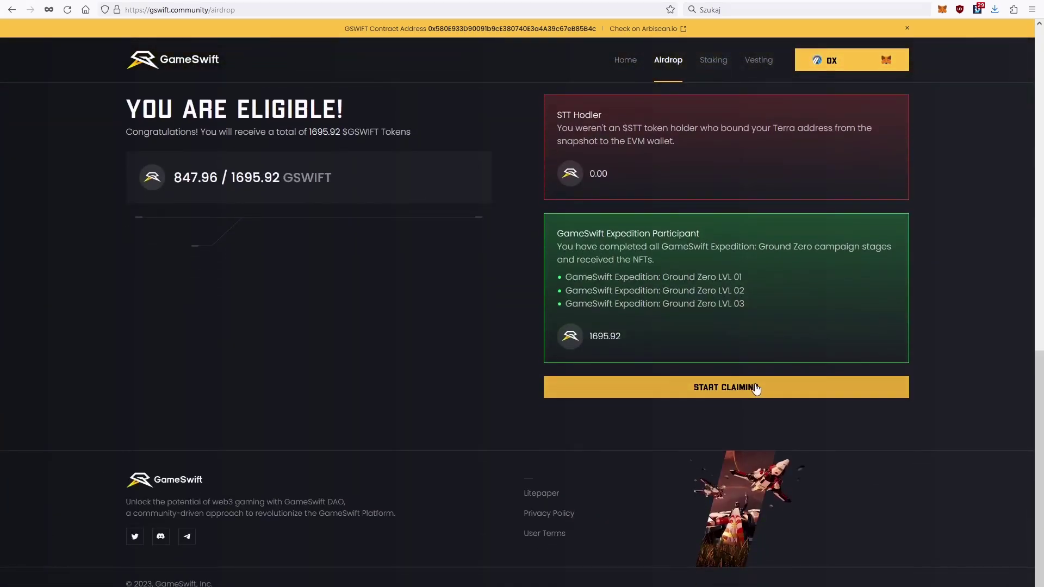
{"action": "left_click", "coordinate": [780, 389]}
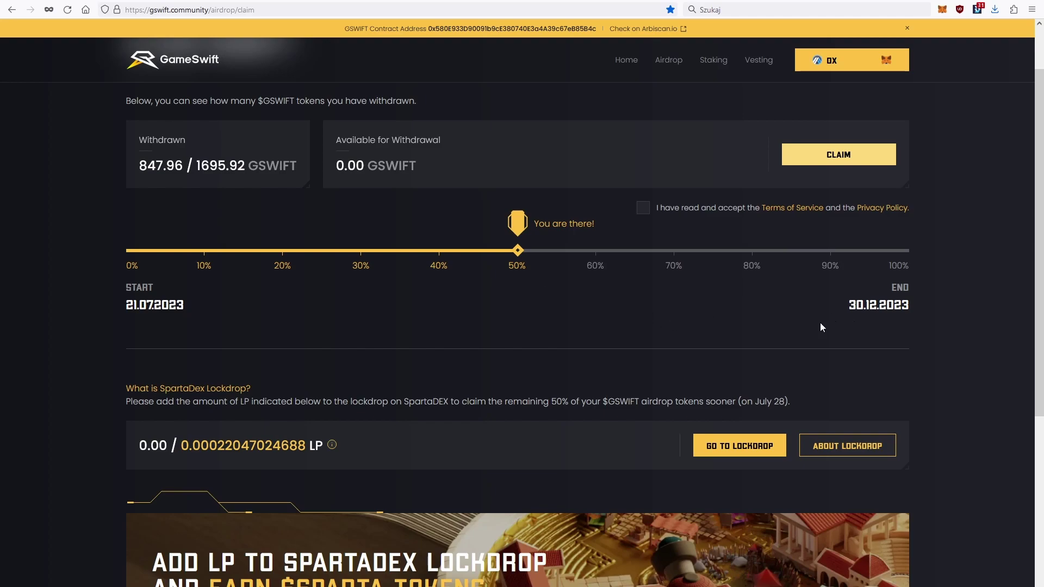
{"action": "scroll", "coordinate": [610, 261], "scroll_direction": "down", "scroll_amount": 2}
{"action": "scroll", "coordinate": [556, 244], "scroll_direction": "down", "scroll_amount": 2}
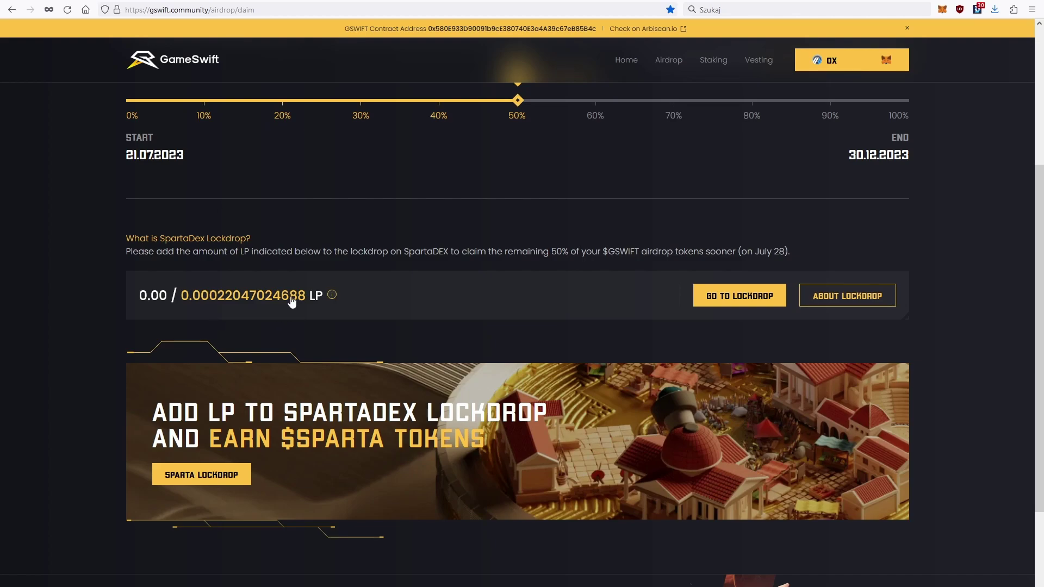
{"action": "mouse_move", "coordinate": [292, 300]}
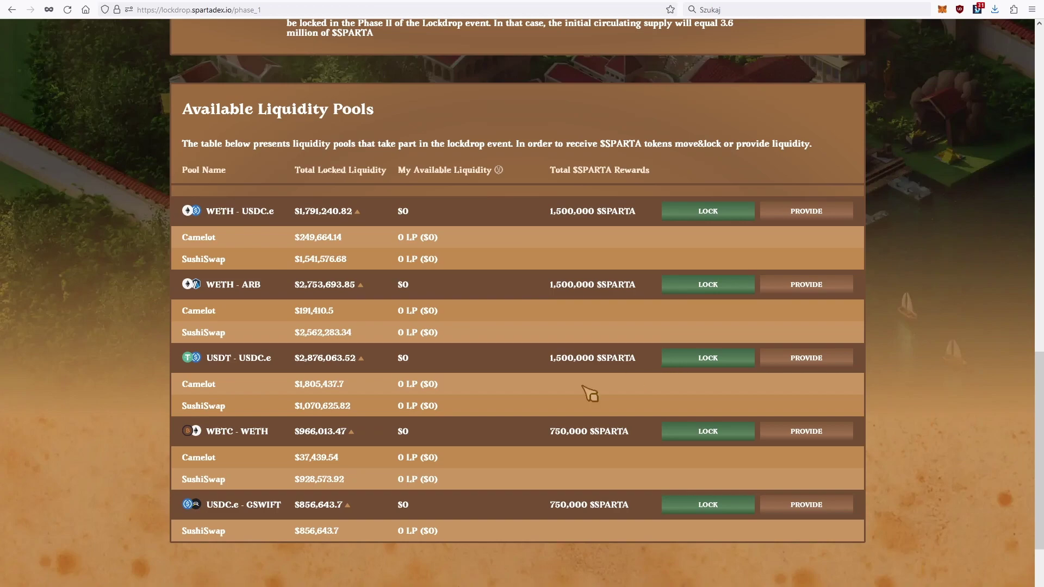
Step: Open the SushiSwap liquidity form from the lockdrop's USDC.e - GSWIFT pool and enter 69 USDC.e
{"action": "left_click", "coordinate": [815, 510]}
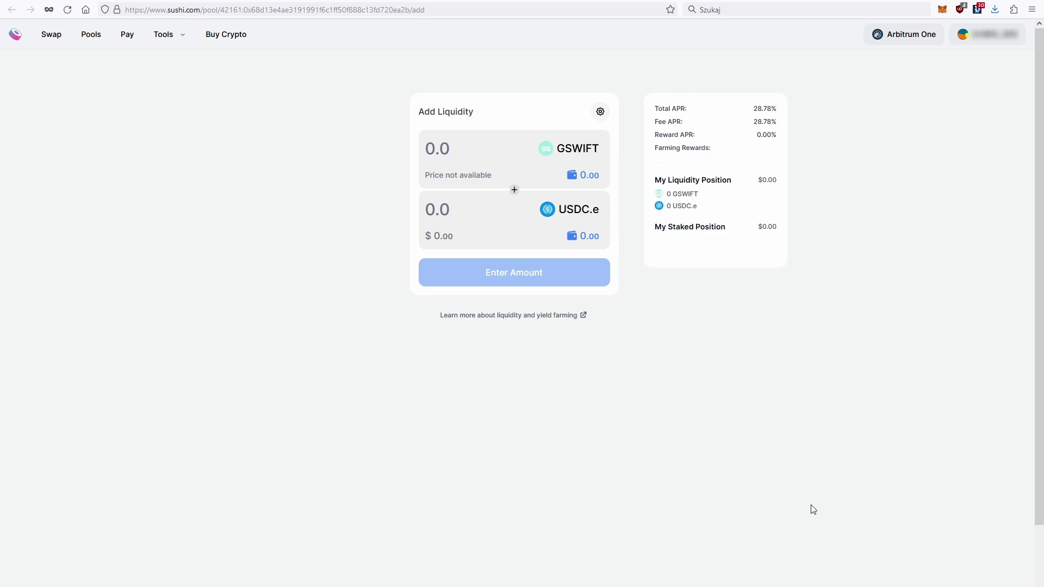
{"action": "left_click", "coordinate": [501, 207]}
{"action": "type", "text": "69"}
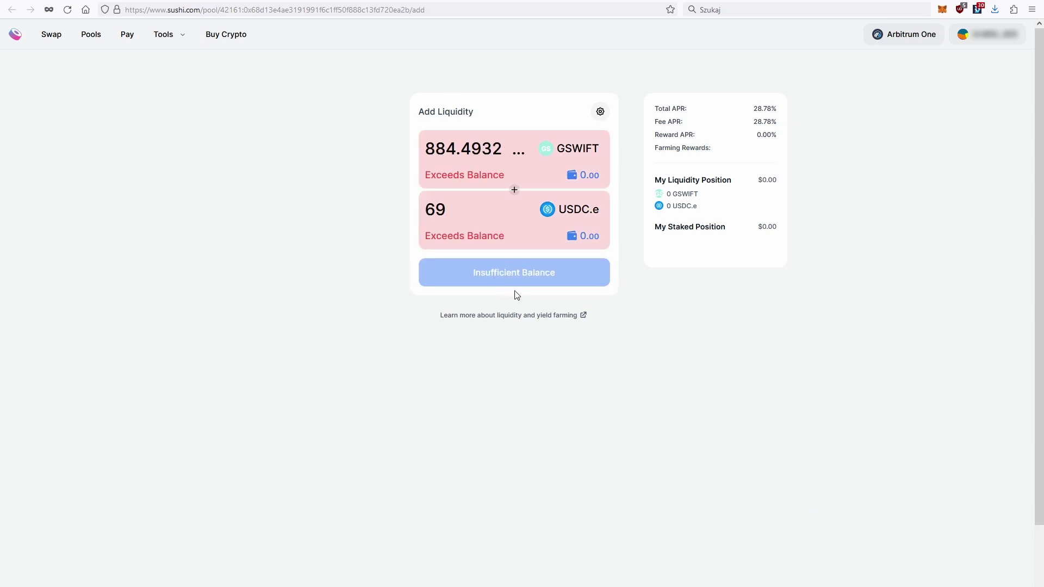
Step: Return to the SpartaDEX lockdrop, open the USDC.e - GSWIFT lock form and try the lock periods from 4 to 52 weeks, ending with 2 weeks
{"action": "key", "text": "ctrl+Tab"}
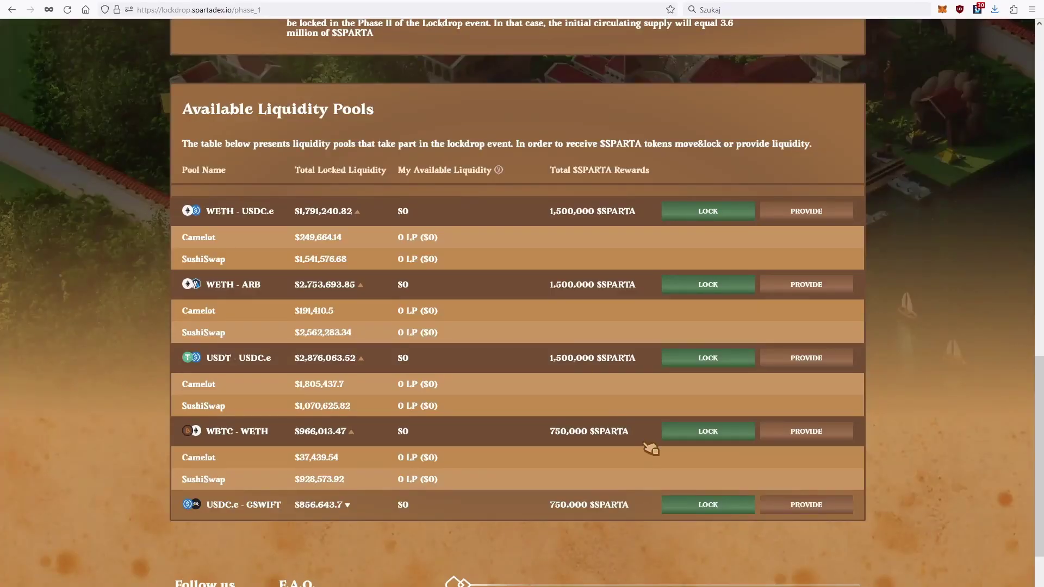
{"action": "left_click", "coordinate": [727, 508]}
{"action": "scroll", "coordinate": [517, 298], "scroll_direction": "down", "scroll_amount": 1}
{"action": "left_click", "coordinate": [466, 375]}
{"action": "left_click", "coordinate": [520, 380]}
{"action": "left_click", "coordinate": [572, 383]}
{"action": "left_click", "coordinate": [633, 384]}
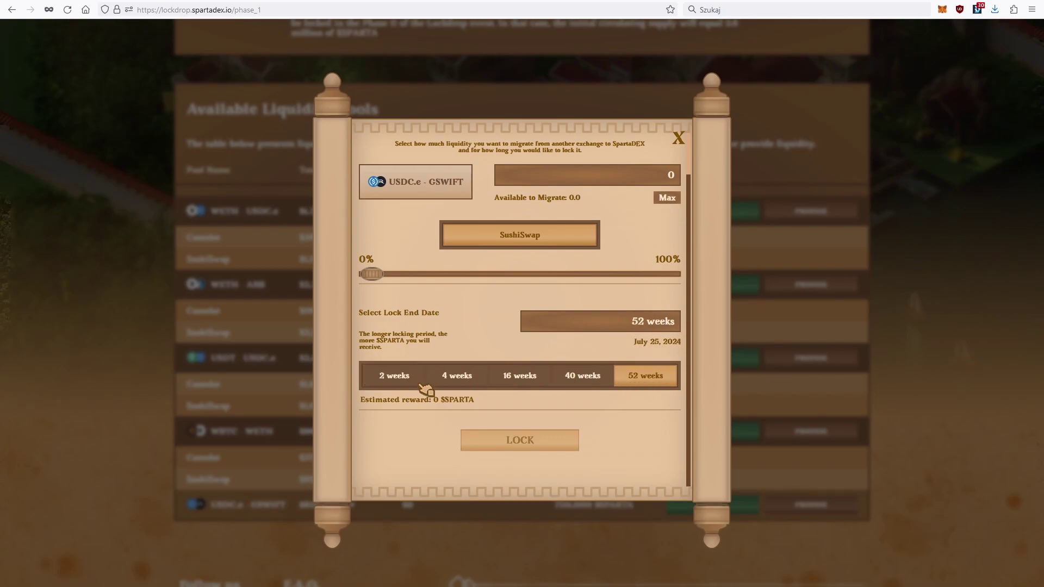
{"action": "left_click", "coordinate": [415, 385]}
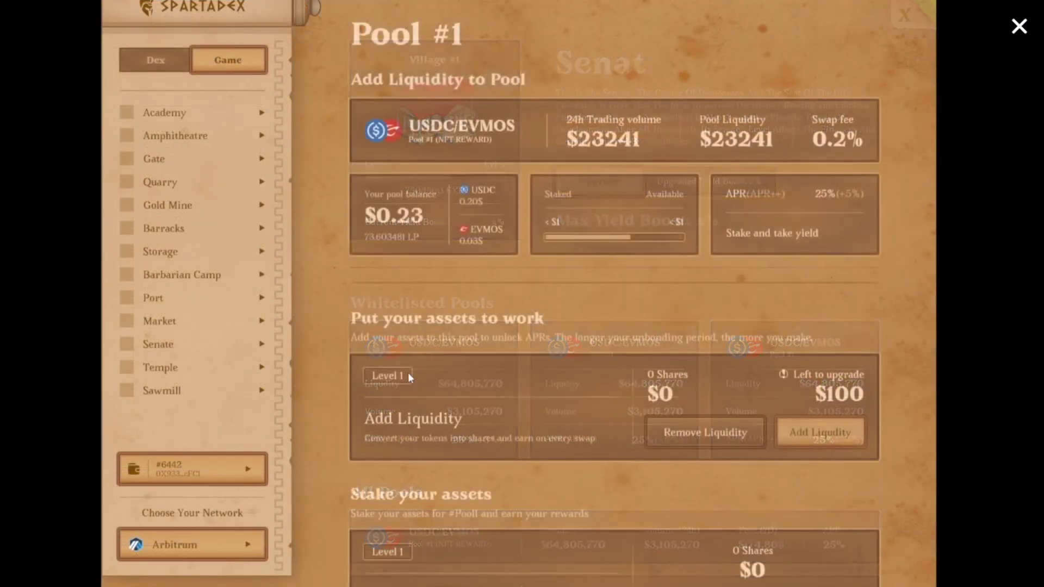
Step: View and leave the Add Liquidity form of the USDC/EVMOS pool and stake an amount of 0.001500 in that pool
{"action": "left_click", "coordinate": [820, 433]}
{"action": "left_click", "coordinate": [560, 418]}
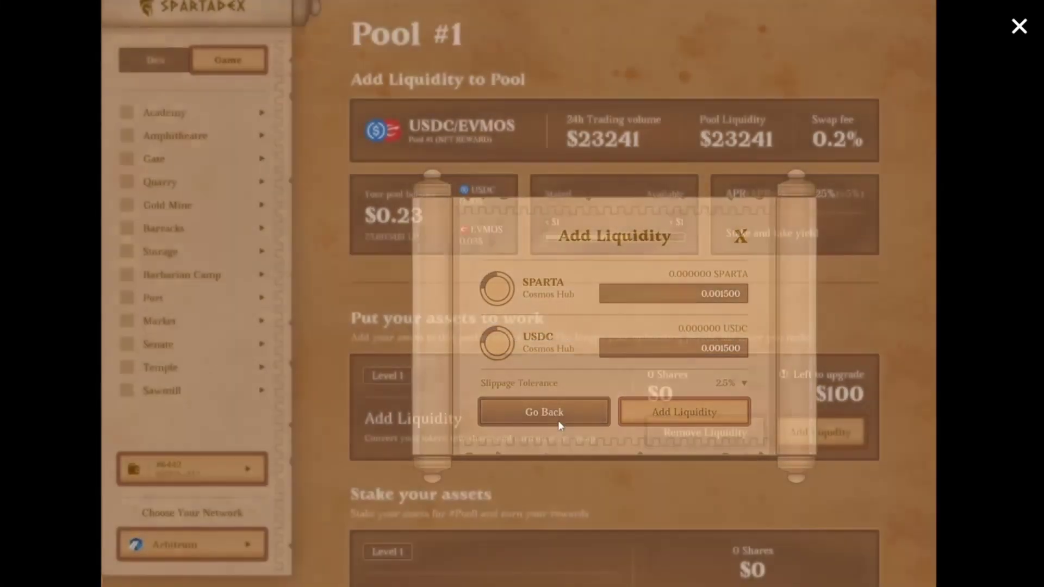
{"action": "scroll", "coordinate": [645, 373], "scroll_direction": "down", "scroll_amount": 1}
{"action": "left_click", "coordinate": [819, 550]}
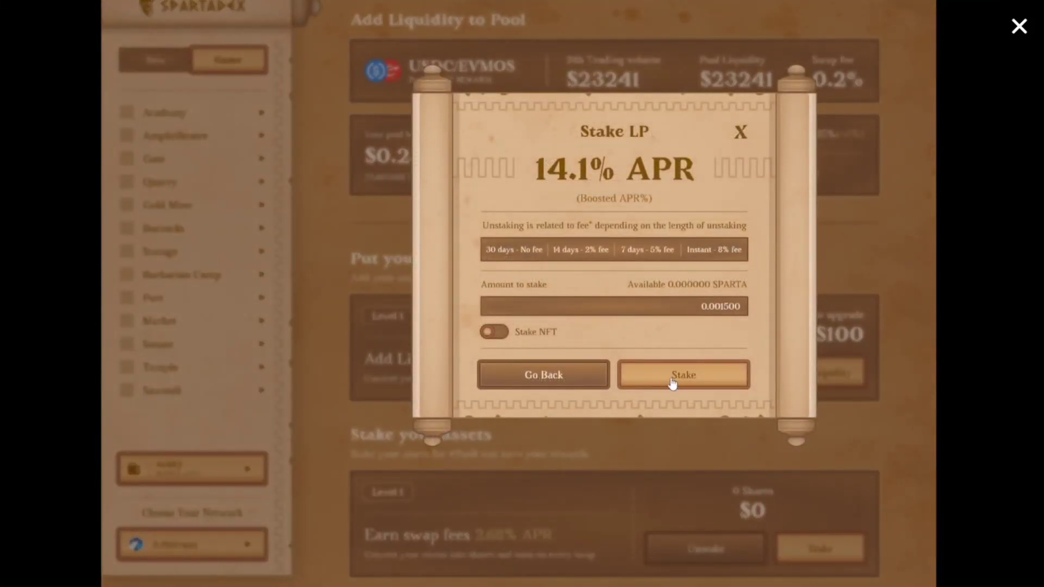
{"action": "left_click", "coordinate": [674, 380]}
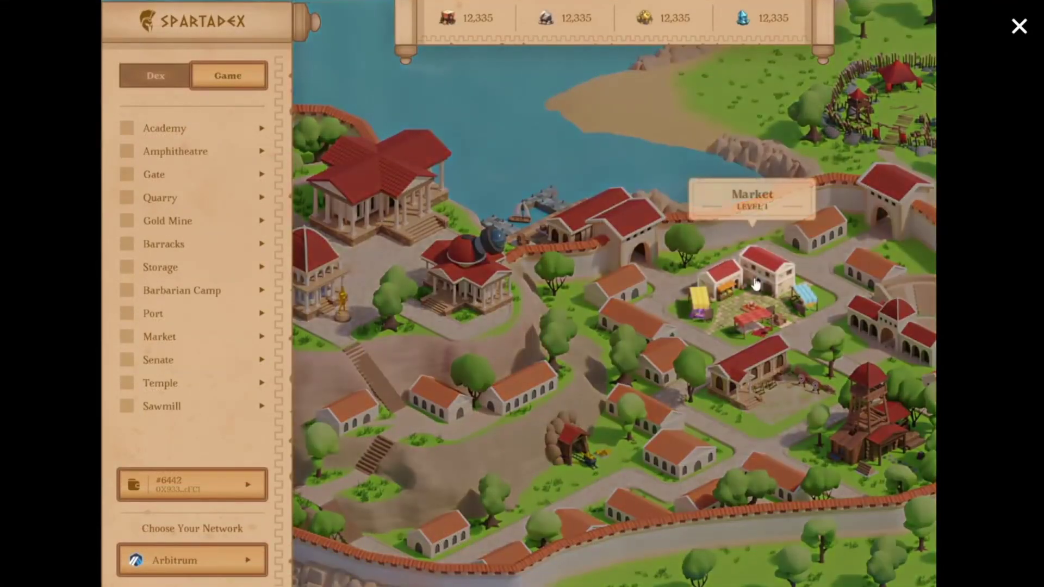
Step: Look through the Market's Gems, Resources and Swap pages and upgrade the Market building
{"action": "left_click", "coordinate": [753, 283]}
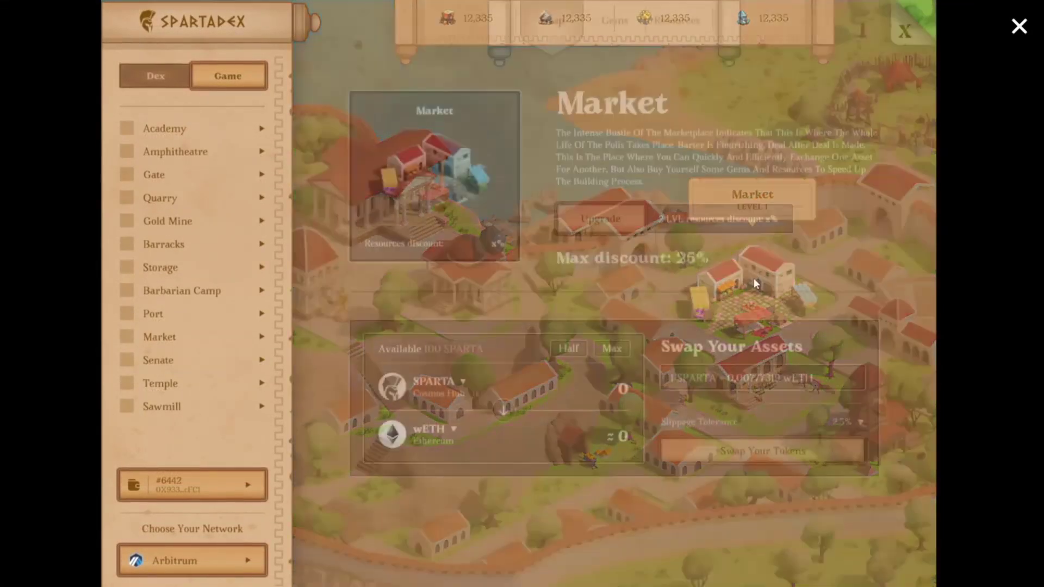
{"action": "left_click", "coordinate": [615, 27]}
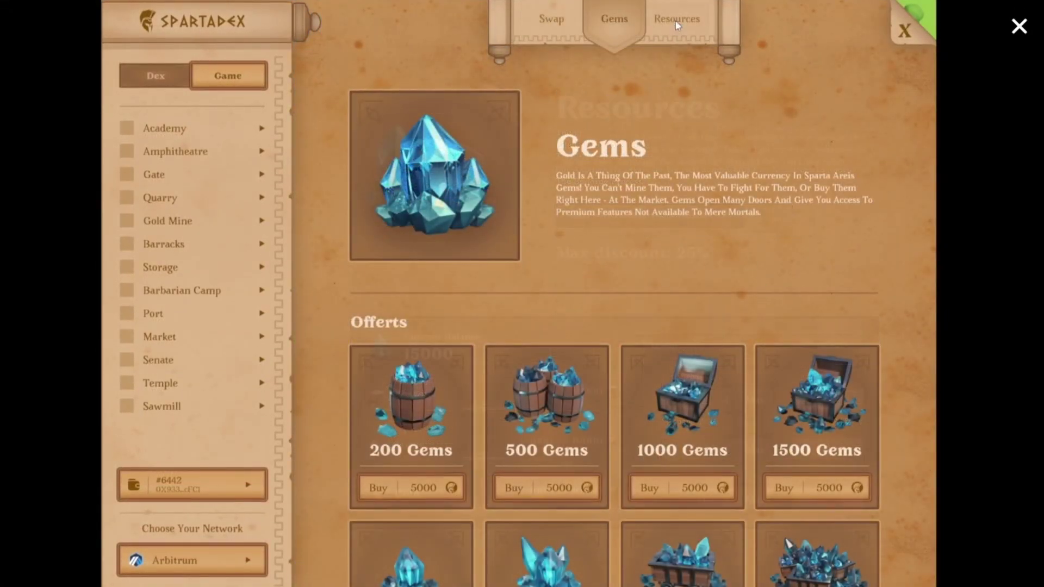
{"action": "left_click", "coordinate": [677, 26]}
{"action": "left_click", "coordinate": [551, 22]}
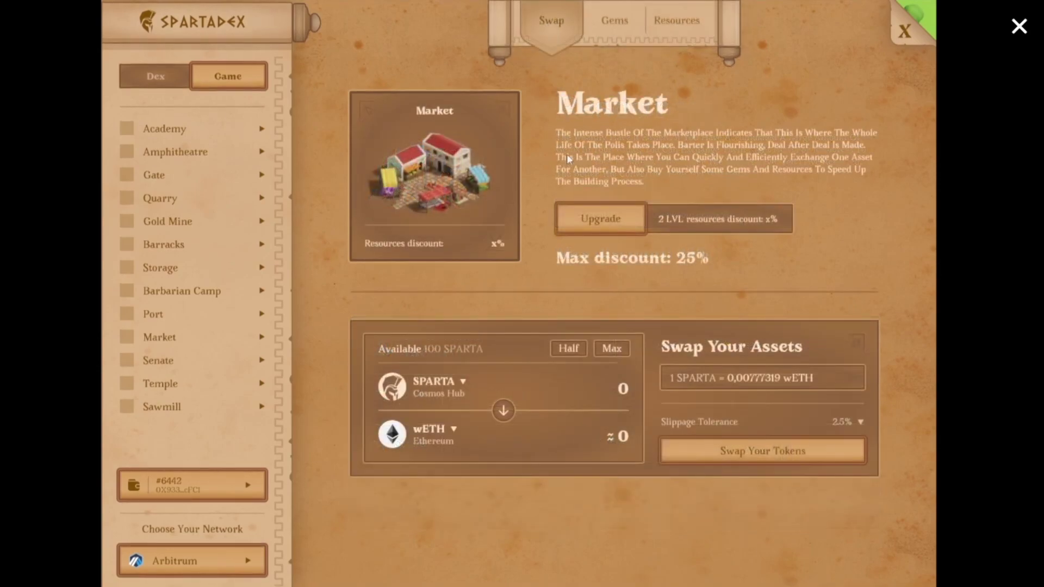
{"action": "left_click", "coordinate": [600, 223]}
{"action": "left_click", "coordinate": [664, 370]}
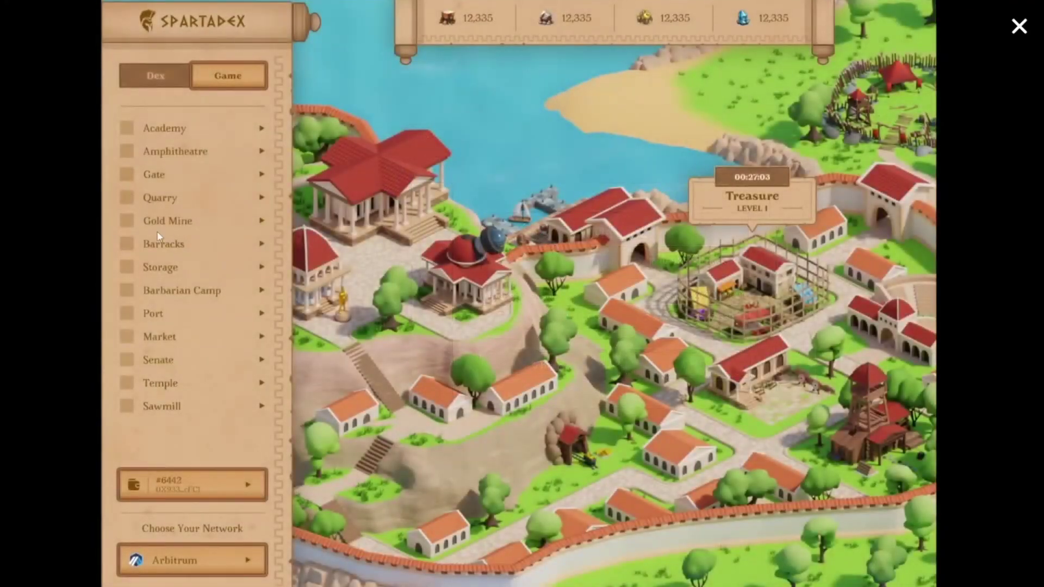
Step: Open the Gold Mine and claim the produced gold
{"action": "left_click", "coordinate": [149, 224]}
{"action": "left_click", "coordinate": [810, 402]}
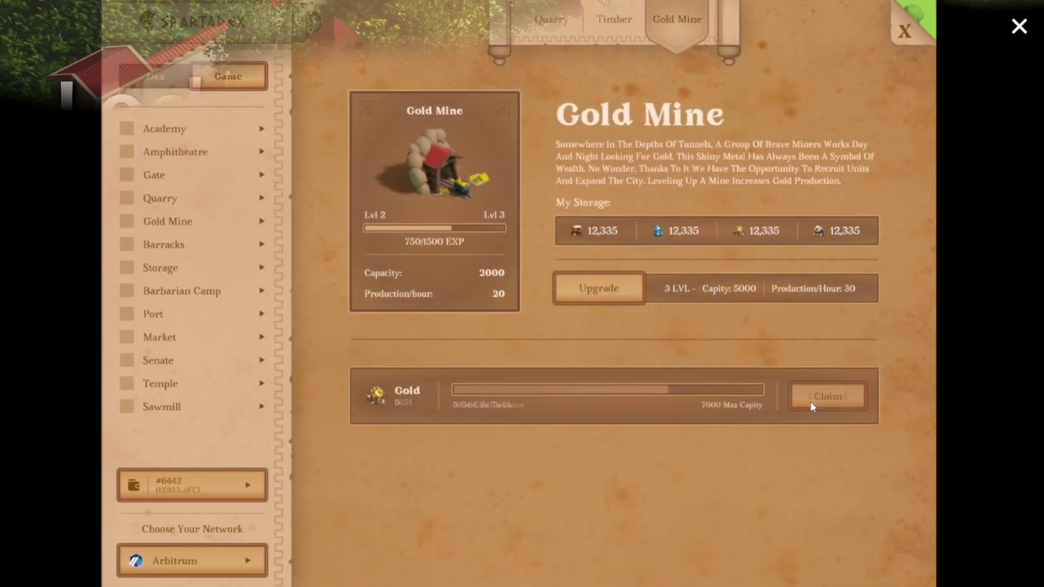